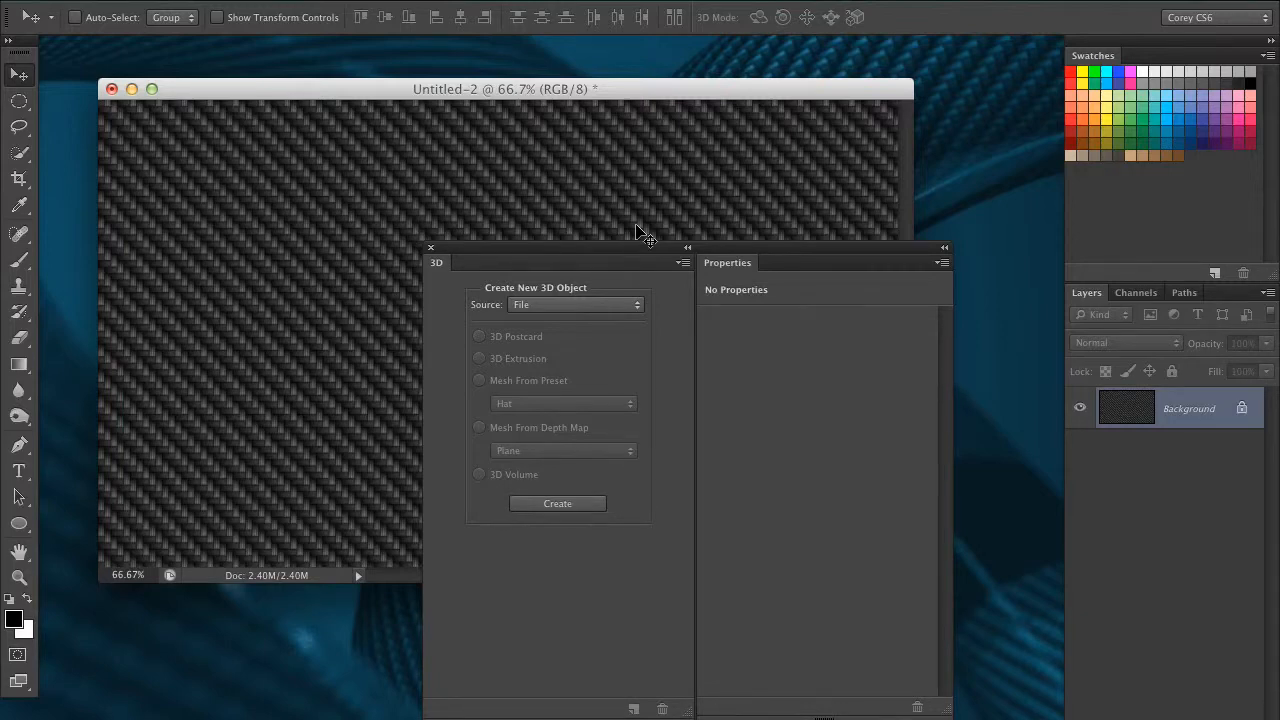
{"action": "left_click_drag", "start_coordinate": [797, 252], "coordinate": [757, 575]}
{"action": "left_click_drag", "start_coordinate": [627, 86], "coordinate": [657, 78]}
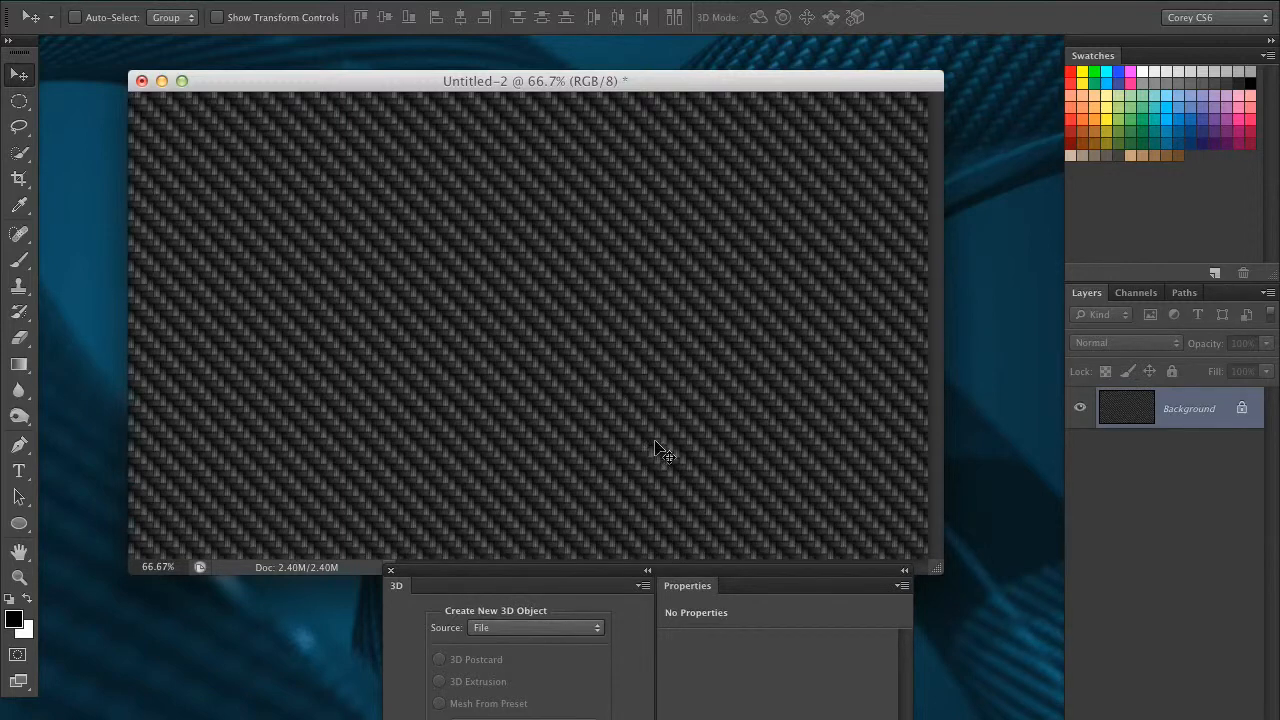
{"action": "left_click_drag", "start_coordinate": [720, 575], "coordinate": [780, 338]}
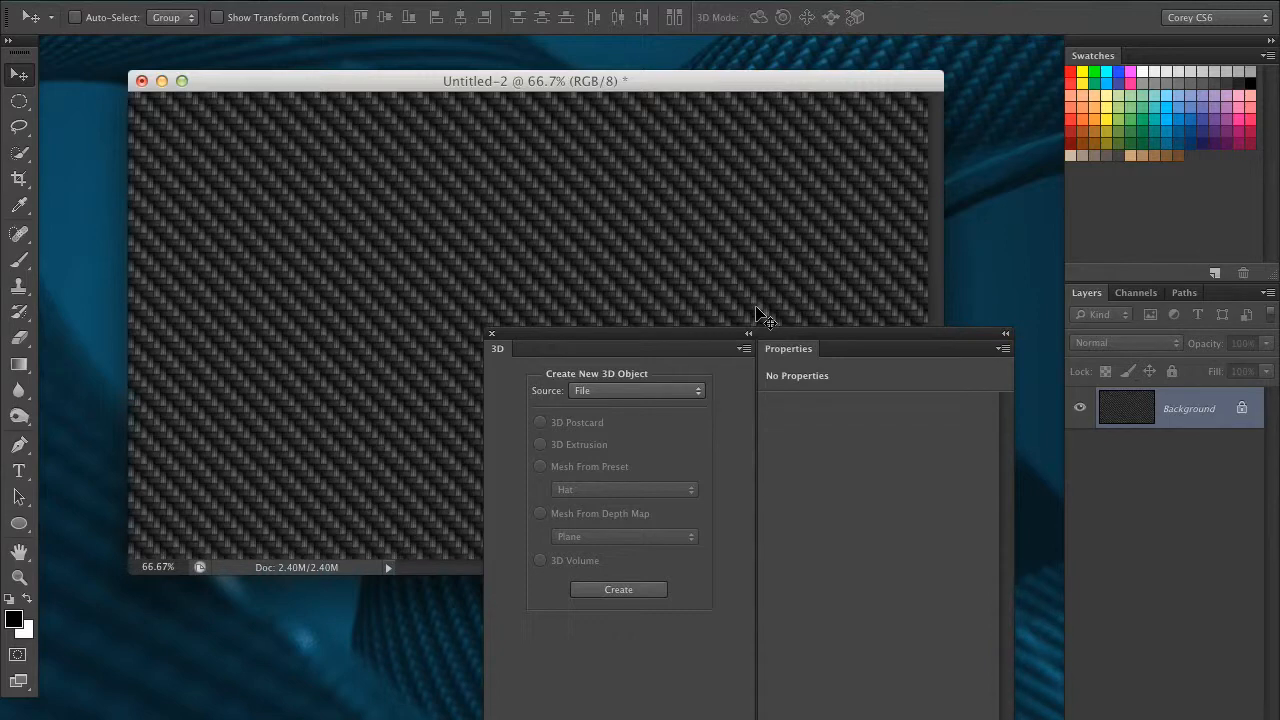
{"action": "left_click_drag", "start_coordinate": [630, 335], "coordinate": [662, 527]}
Draw a circular path on one side of the carbon-fiber background, duplicate it across to the other side, and select both circles.
{"action": "left_click_drag", "start_coordinate": [19, 523], "coordinate": [95, 560]}
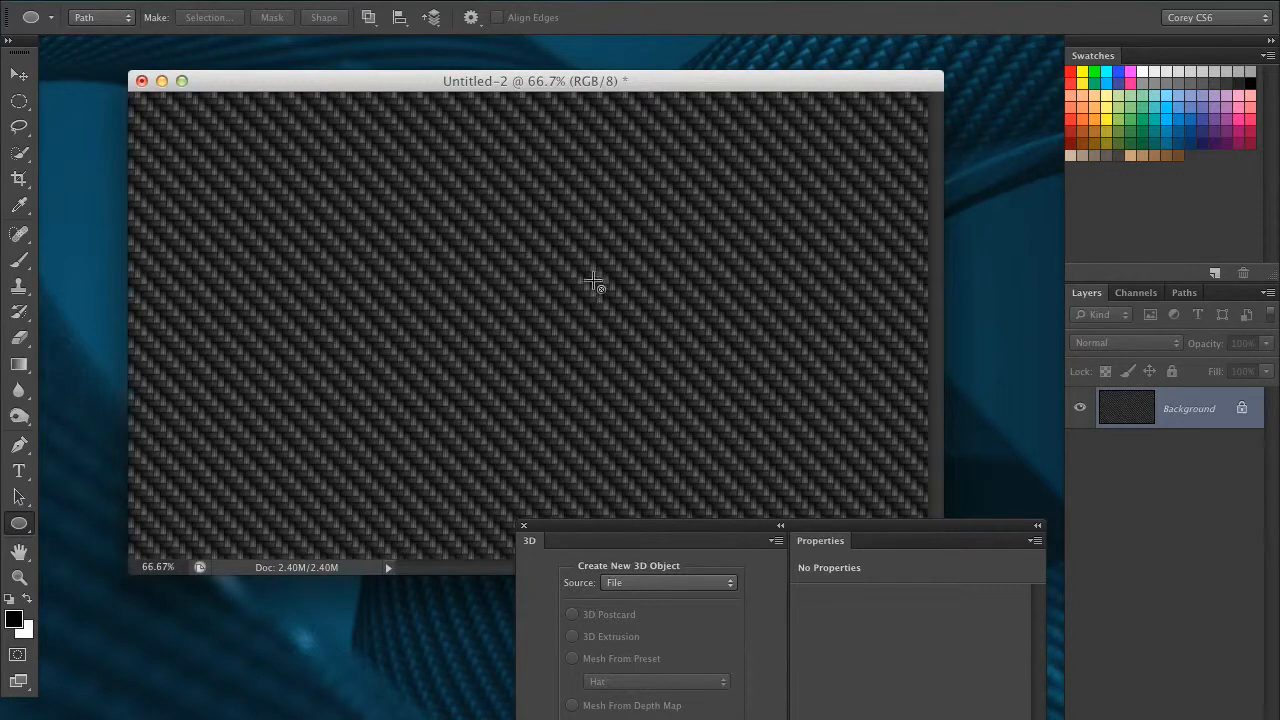
{"action": "left_click_drag", "start_coordinate": [265, 266], "coordinate": [384, 355]}
{"action": "left_click", "coordinate": [19, 497]}
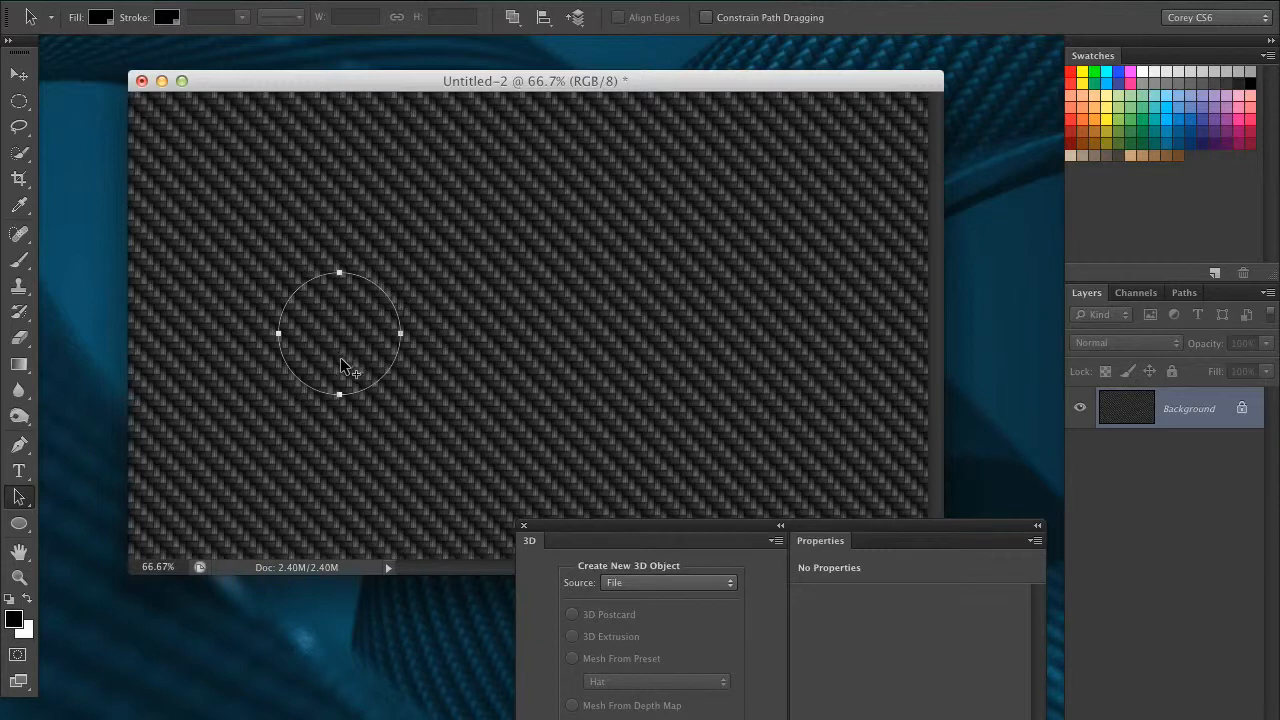
{"action": "left_click_drag", "start_coordinate": [341, 370], "coordinate": [746, 337]}
{"action": "left_click_drag", "start_coordinate": [810, 195], "coordinate": [278, 398]}
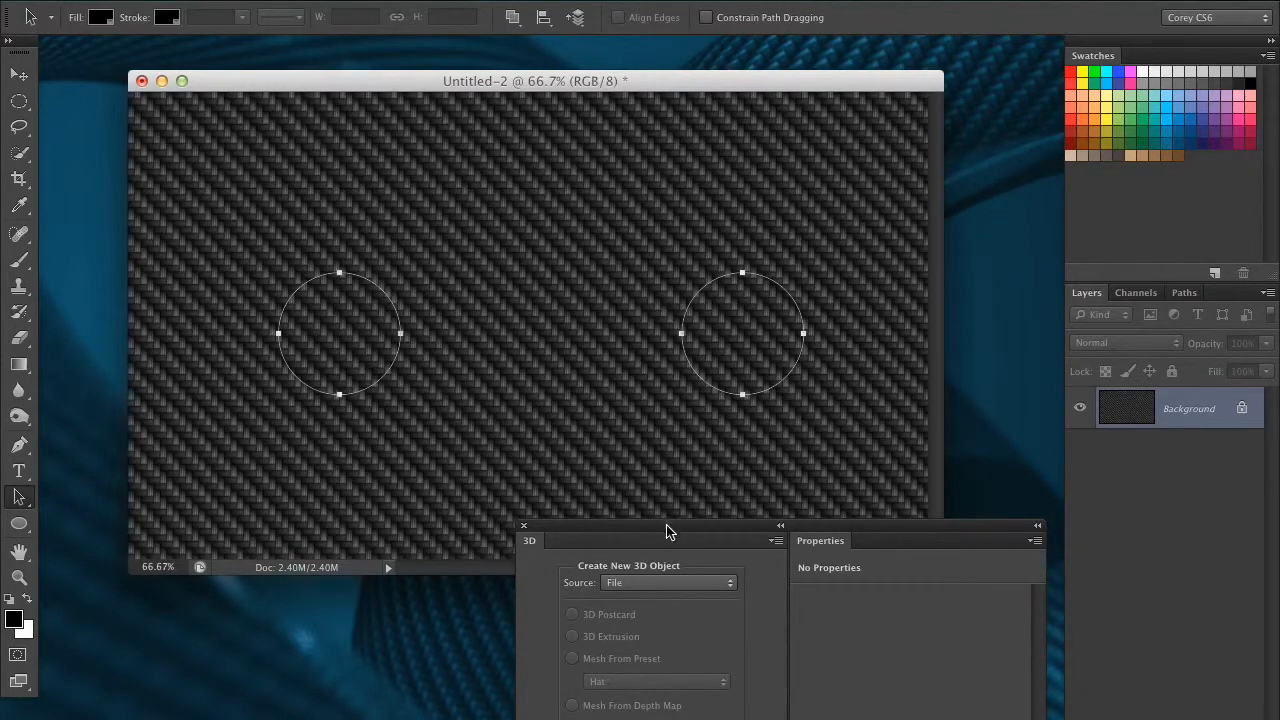
Create a 3D extrusion from the work path containing the two circles.
{"action": "left_click_drag", "start_coordinate": [657, 526], "coordinate": [643, 279]}
{"action": "left_click", "coordinate": [612, 332]}
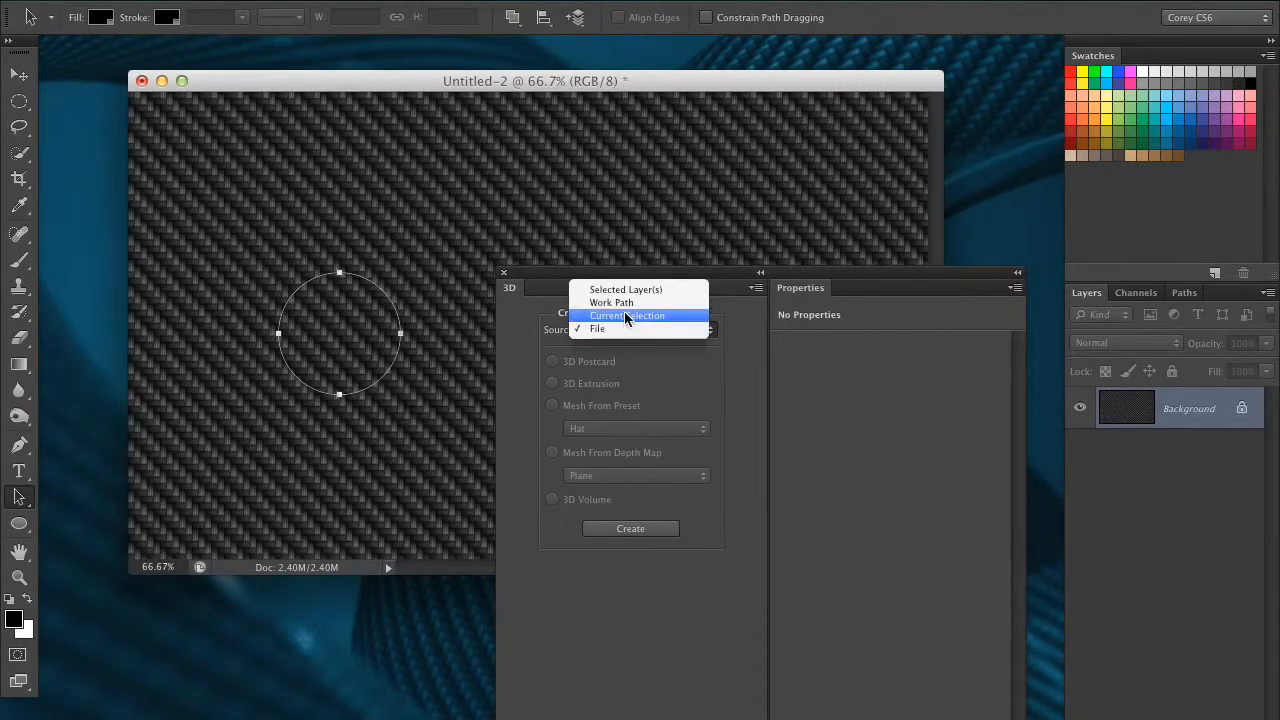
{"action": "left_click", "coordinate": [692, 299]}
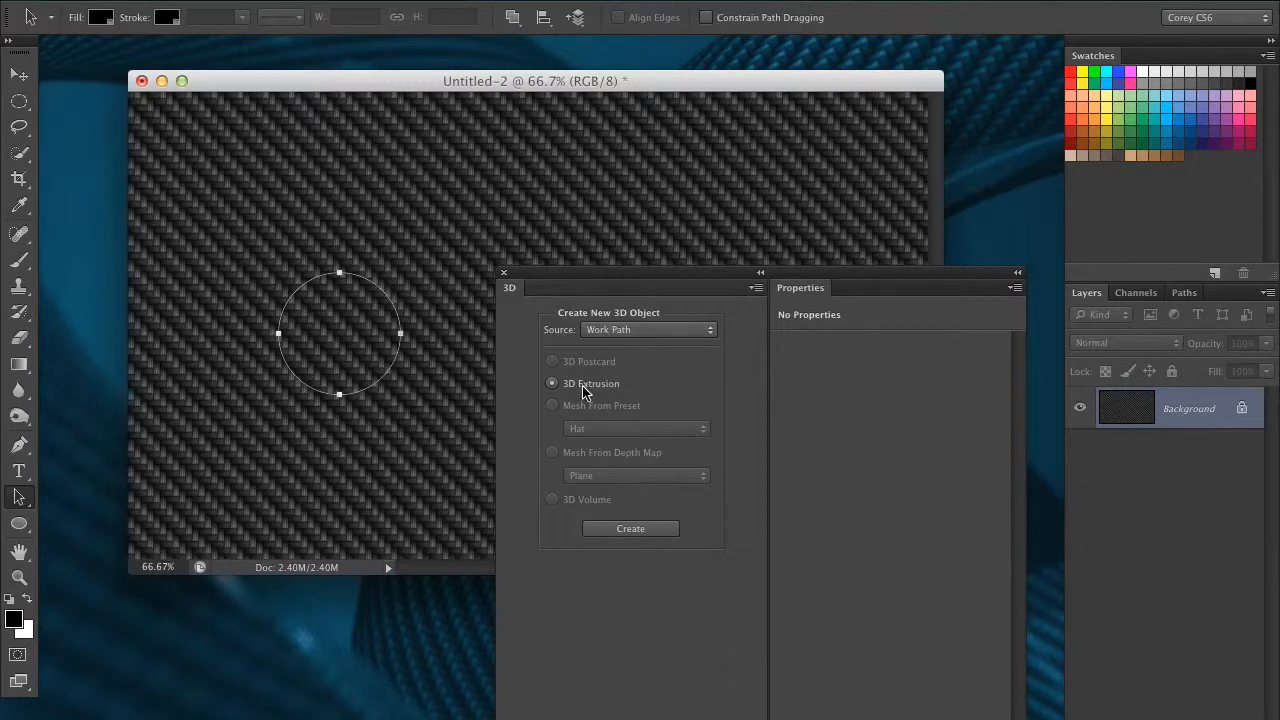
{"action": "left_click", "coordinate": [618, 537]}
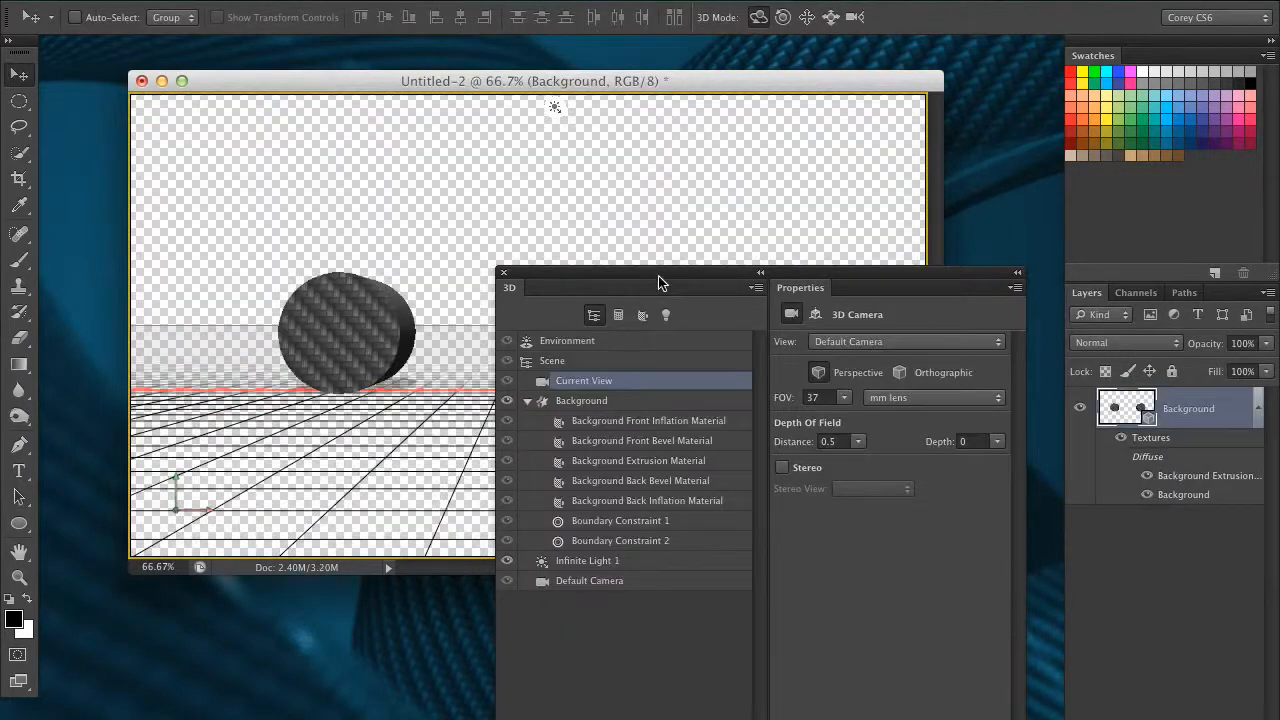
Examine the two extruded cylinders from different camera angles and distances.
{"action": "left_click_drag", "start_coordinate": [659, 282], "coordinate": [762, 592]}
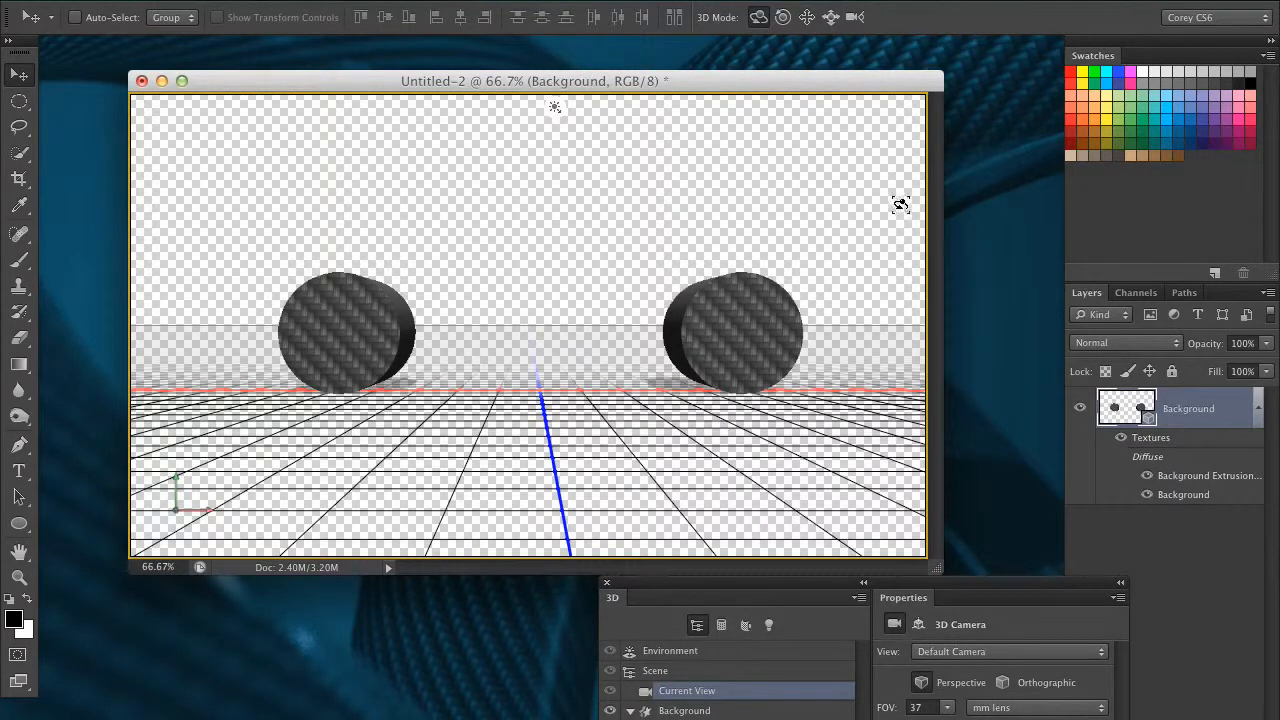
{"action": "left_click_drag", "start_coordinate": [826, 592], "coordinate": [976, 325]}
{"action": "left_click_drag", "start_coordinate": [863, 323], "coordinate": [943, 531]}
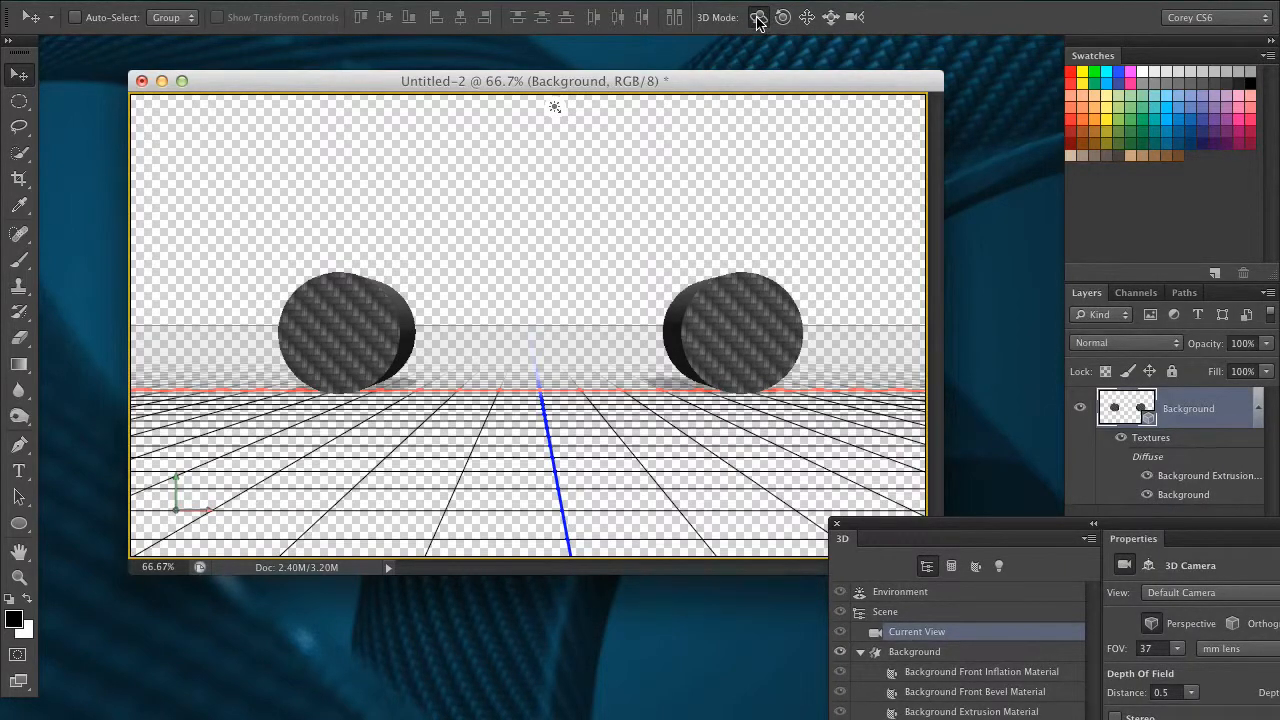
{"action": "left_click_drag", "start_coordinate": [769, 156], "coordinate": [647, 367]}
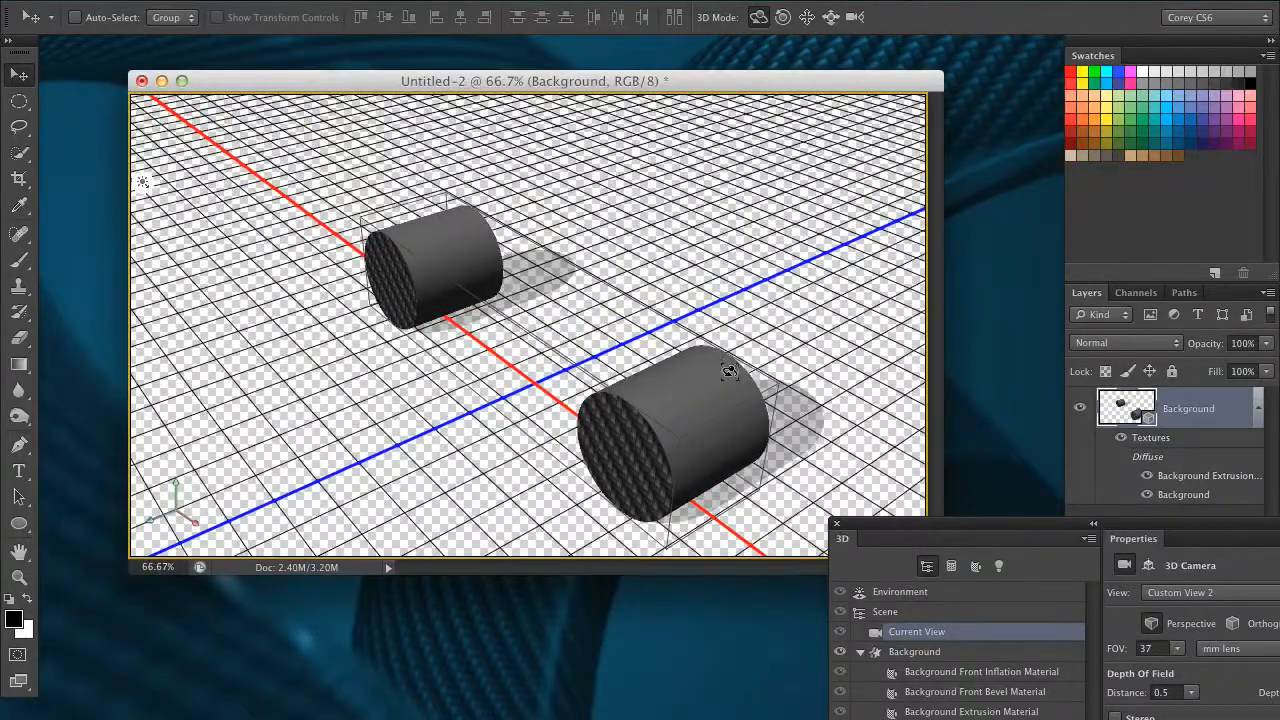
{"action": "left_click_drag", "start_coordinate": [910, 528], "coordinate": [888, 192]}
{"action": "left_click_drag", "start_coordinate": [775, 184], "coordinate": [630, 20]}
{"action": "left_click", "coordinate": [830, 18]}
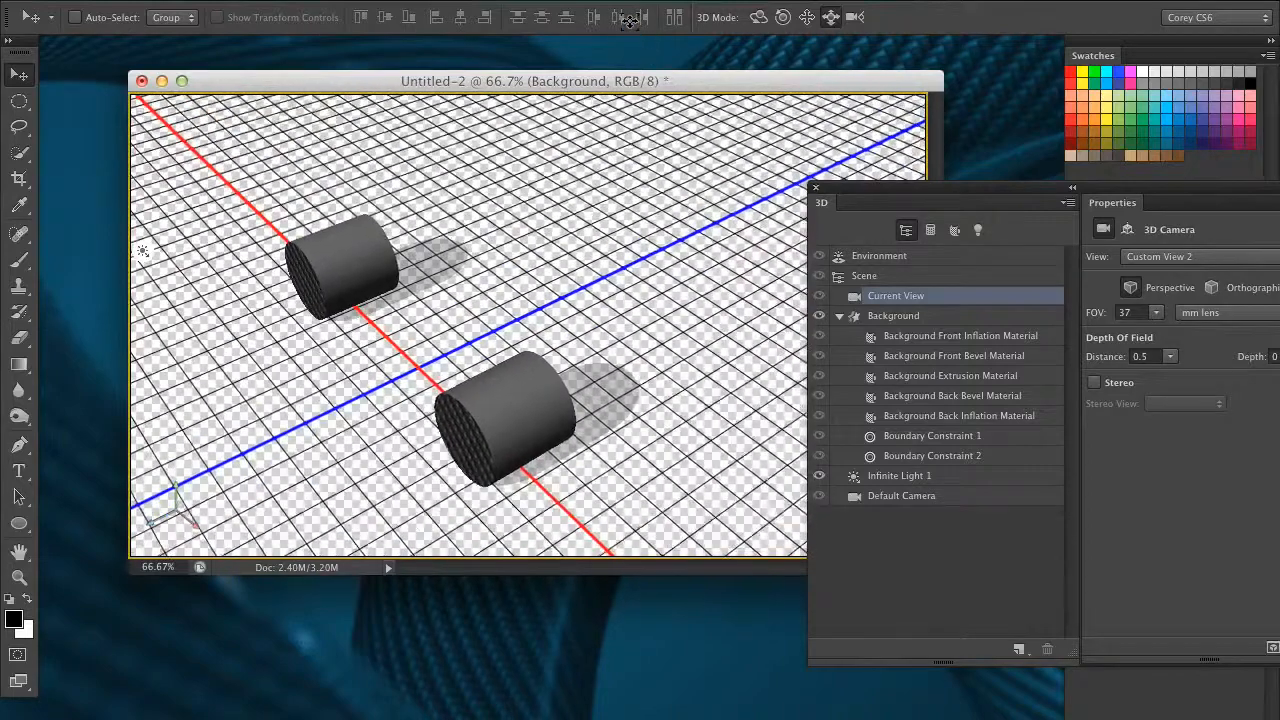
{"action": "left_click", "coordinate": [757, 18]}
{"action": "left_click_drag", "start_coordinate": [730, 178], "coordinate": [690, 185]}
{"action": "left_click_drag", "start_coordinate": [742, 240], "coordinate": [722, 104]}
{"action": "left_click", "coordinate": [830, 17]}
{"action": "left_click", "coordinate": [807, 17]}
{"action": "mouse_move", "coordinate": [750, 167]}
{"action": "left_mouse_down"}
{"action": "mouse_move", "coordinate": [755, 80]}
{"action": "mouse_move", "coordinate": [760, 230]}
{"action": "mouse_move", "coordinate": [763, 160]}
{"action": "left_mouse_up"}
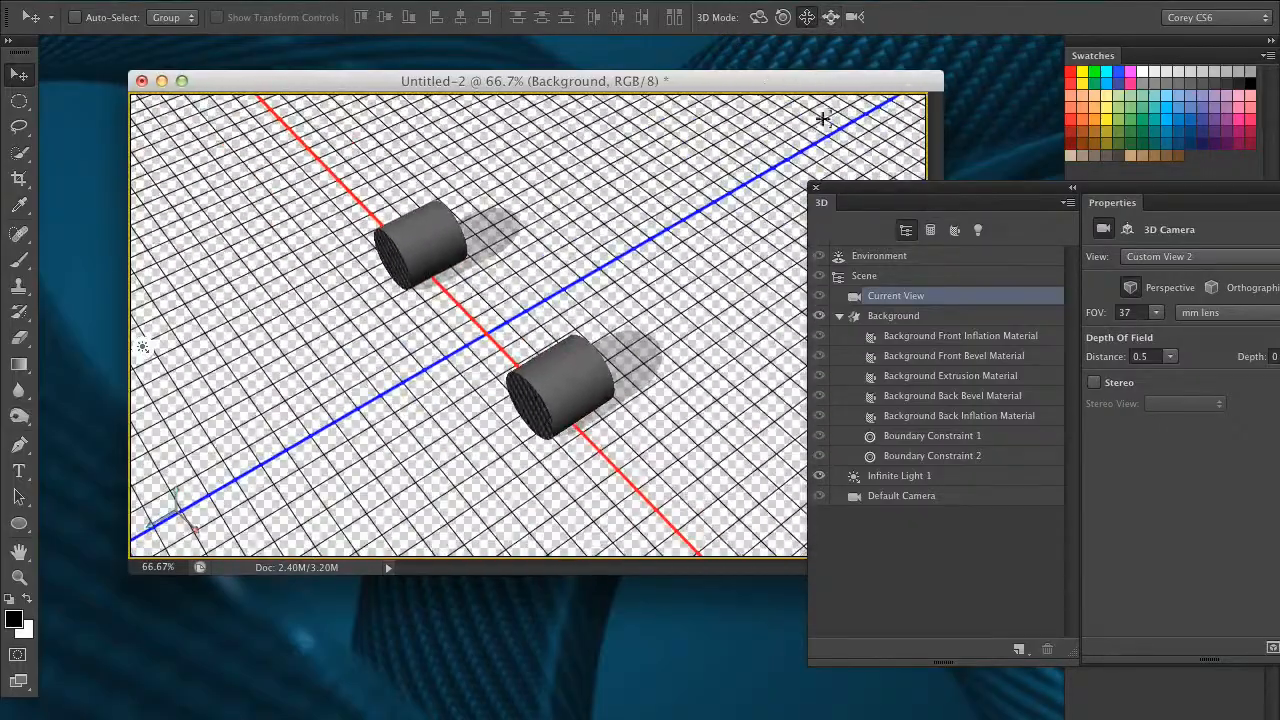
Lengthen both cylinders by setting the Background mesh's extrusion depth to 1216.
{"action": "left_click_drag", "start_coordinate": [847, 193], "coordinate": [868, 176]}
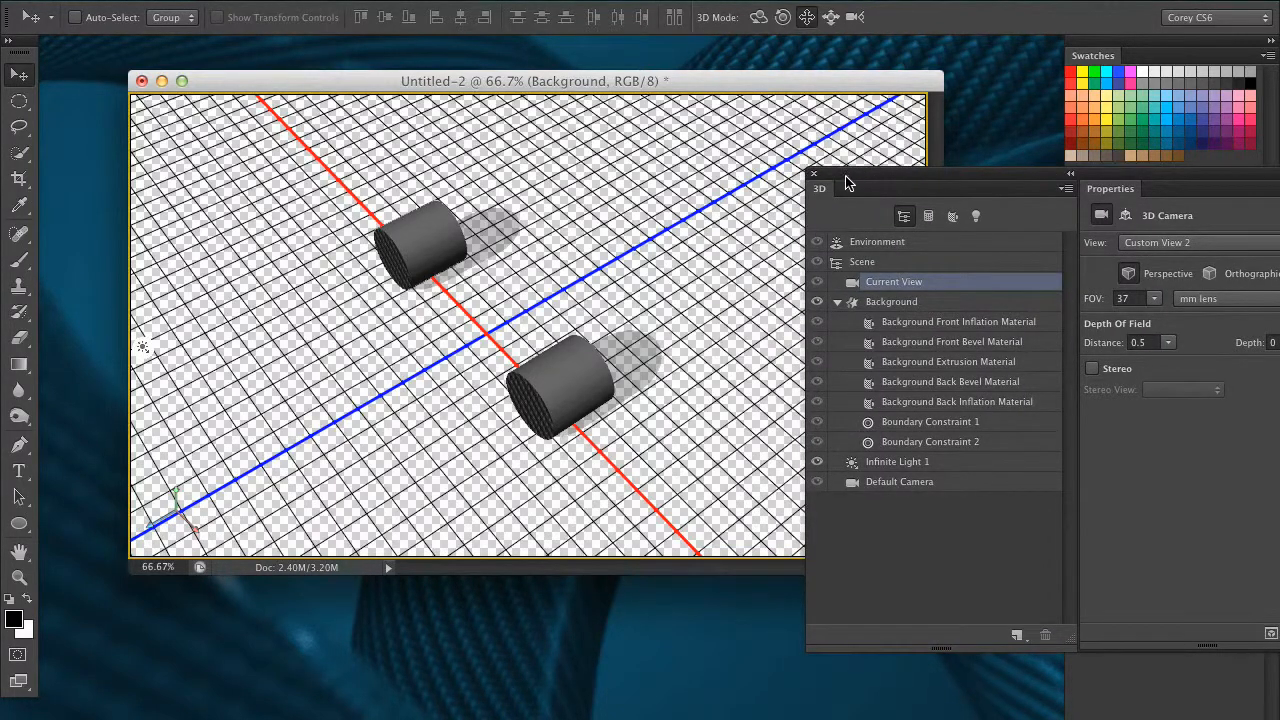
{"action": "left_click_drag", "start_coordinate": [862, 180], "coordinate": [826, 174]}
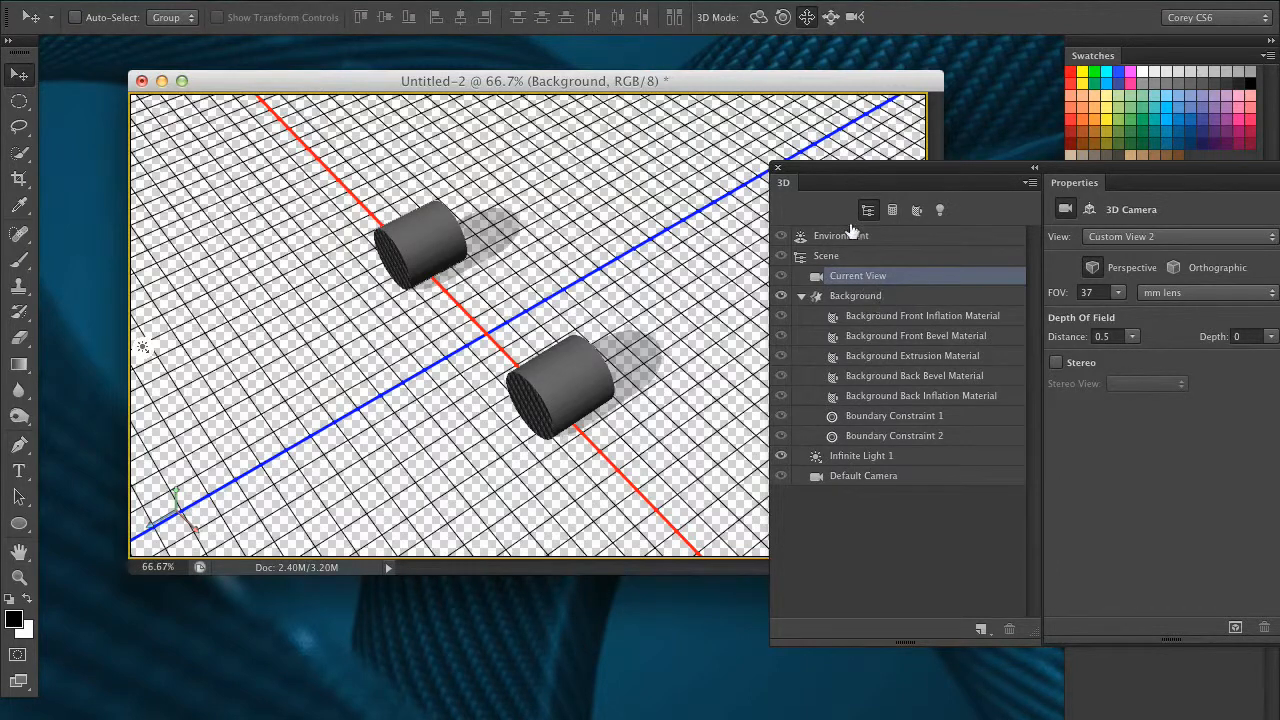
{"action": "left_click_drag", "start_coordinate": [843, 171], "coordinate": [823, 172]}
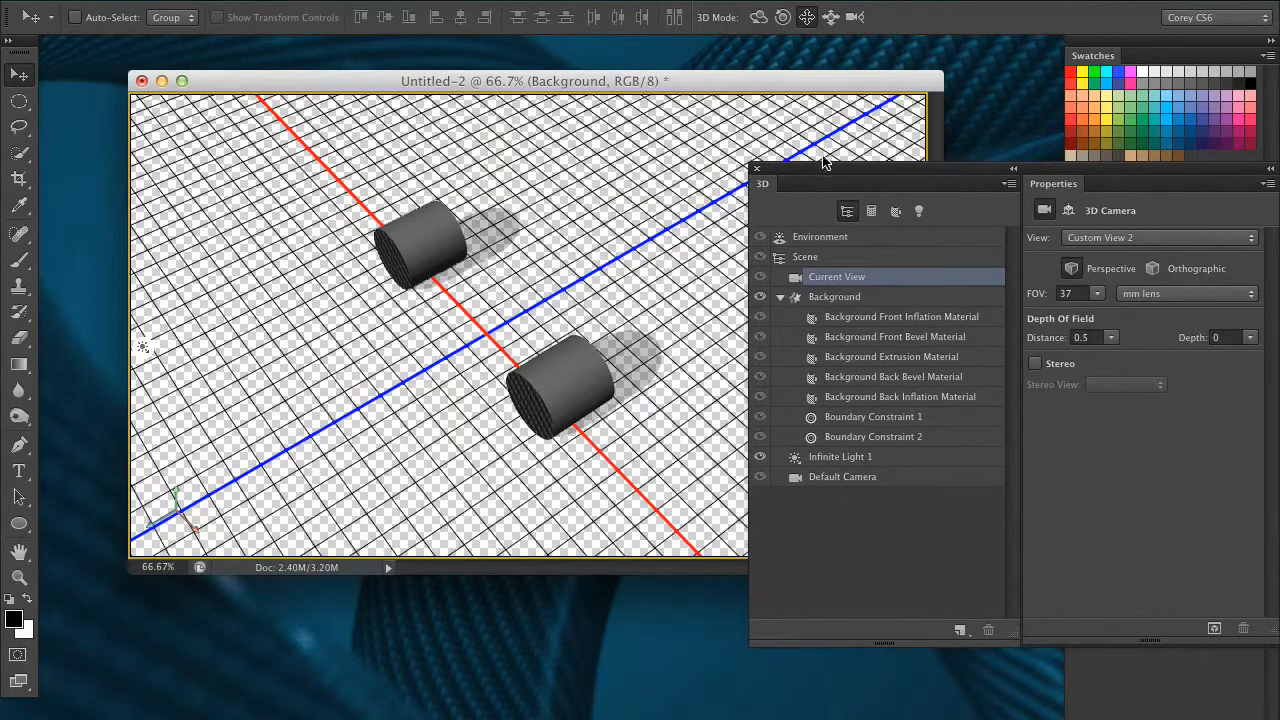
{"action": "left_click", "coordinate": [850, 297]}
{"action": "left_click_drag", "start_coordinate": [851, 171], "coordinate": [743, 191]}
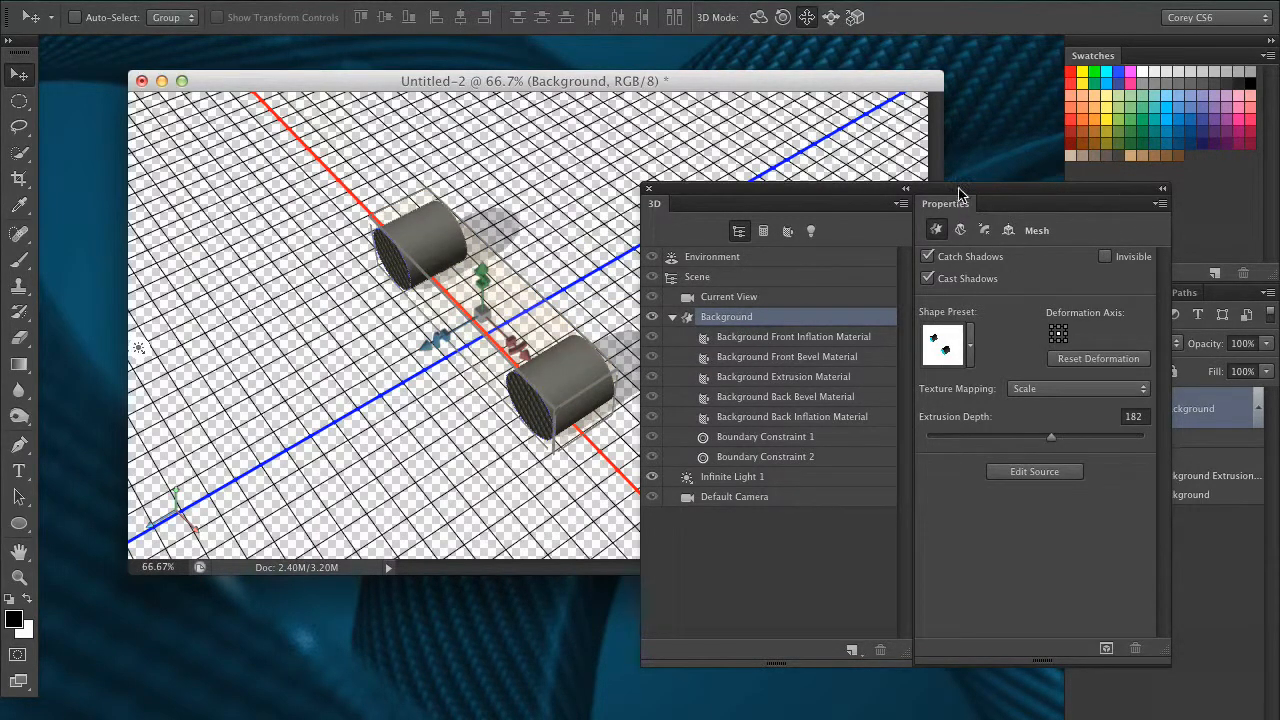
{"action": "left_click_drag", "start_coordinate": [958, 193], "coordinate": [993, 177]}
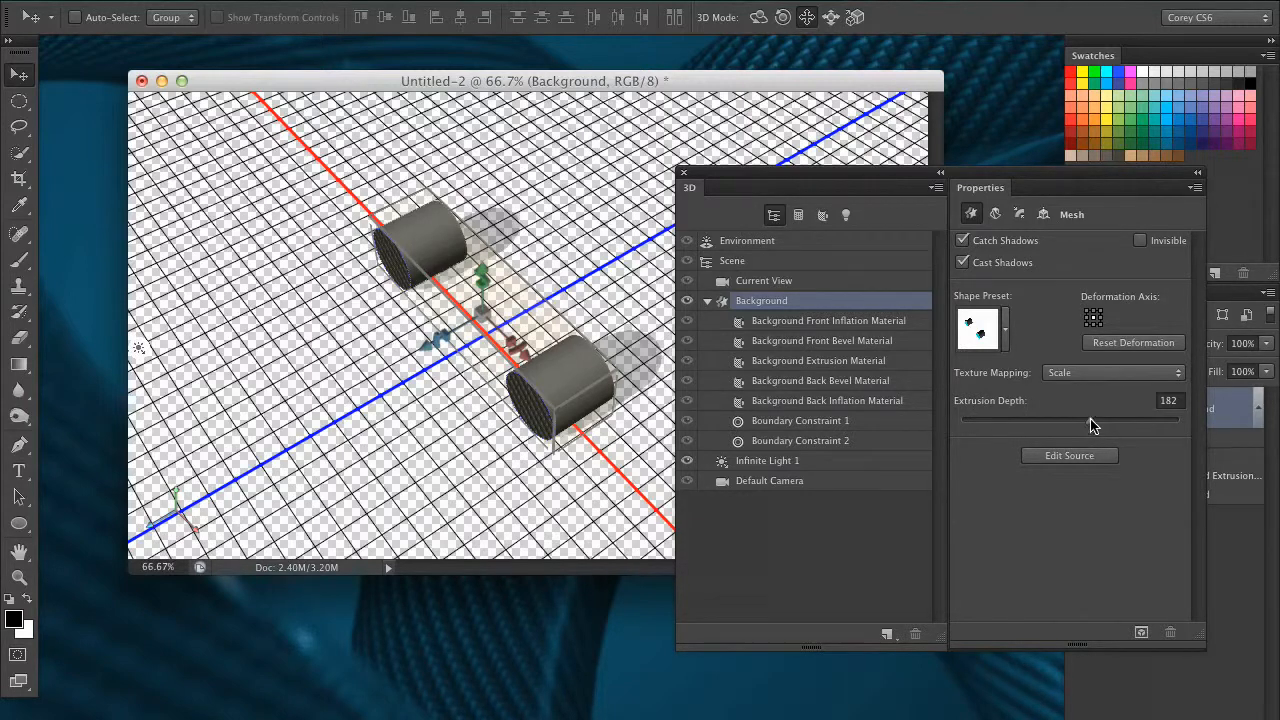
{"action": "left_click_drag", "start_coordinate": [1090, 419], "coordinate": [1094, 418]}
{"action": "left_click_drag", "start_coordinate": [843, 173], "coordinate": [901, 184]}
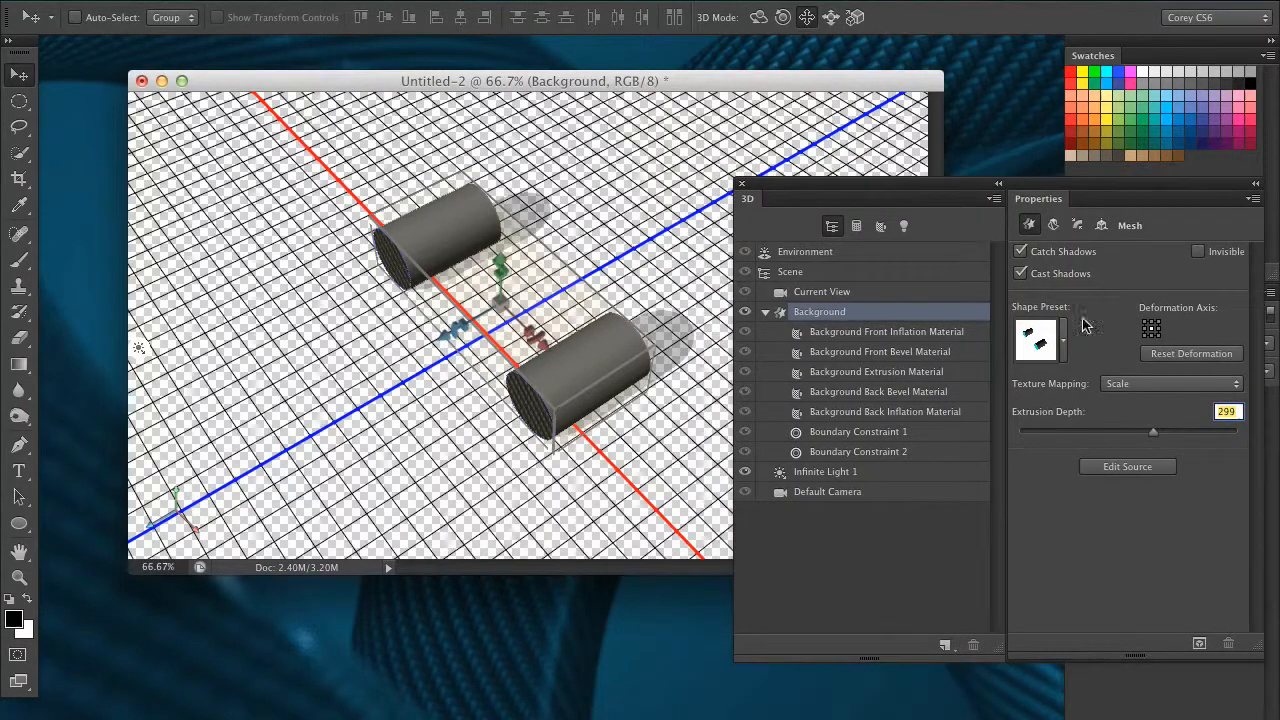
{"action": "left_click_drag", "start_coordinate": [1157, 433], "coordinate": [1197, 432]}
{"action": "left_click", "coordinate": [831, 17]}
{"action": "left_click_drag", "start_coordinate": [692, 420], "coordinate": [556, 362]}
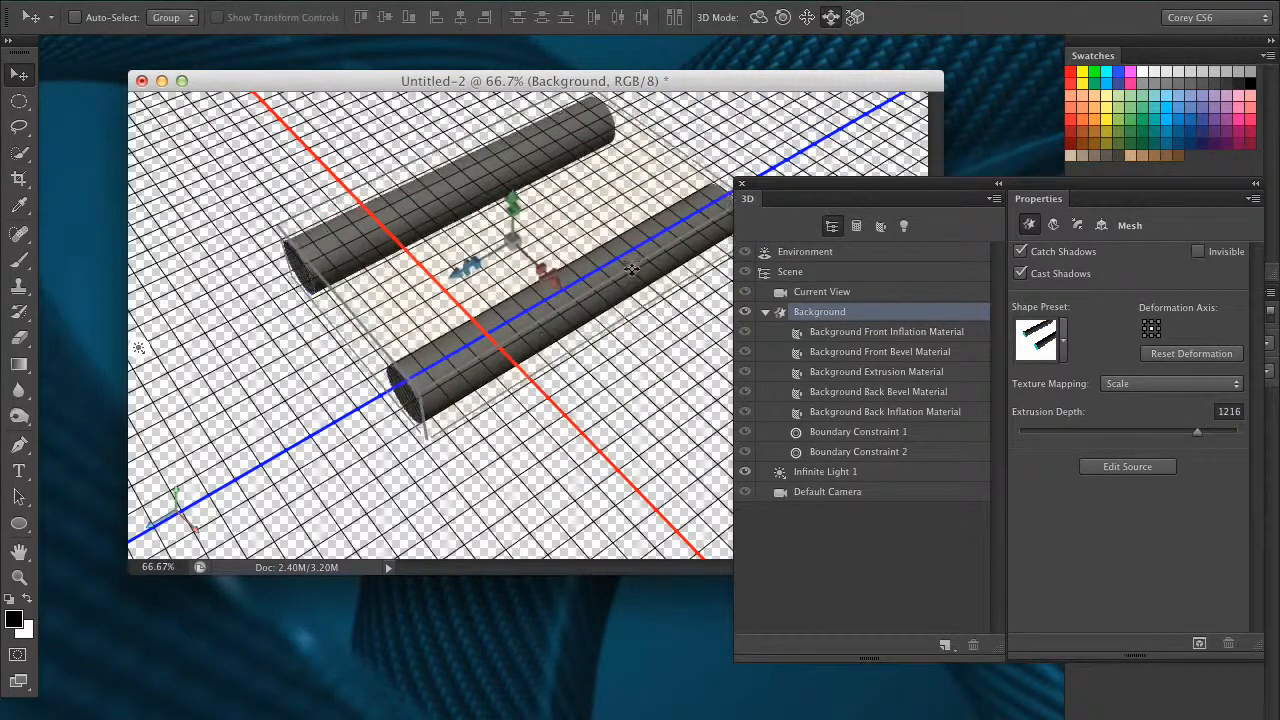
{"action": "key", "text": "super+z"}
Increase the Background mesh's extrusion depth to 2500.
{"action": "left_click", "coordinate": [857, 291]}
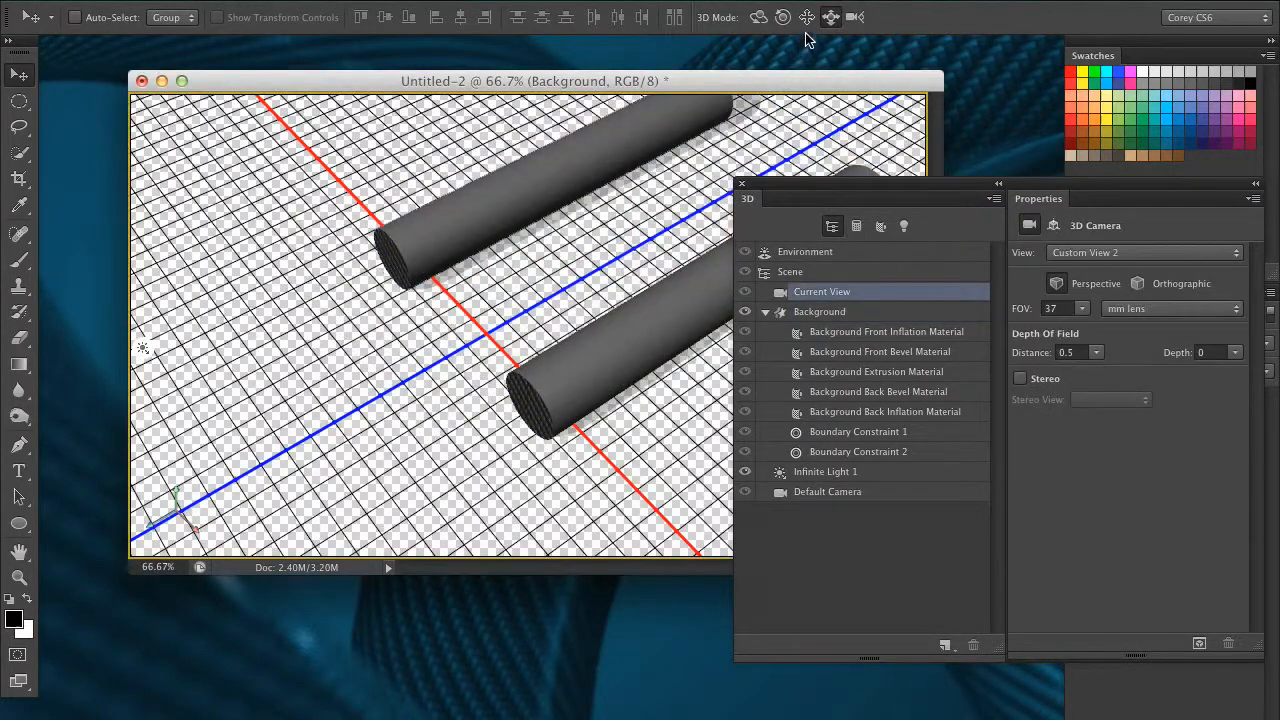
{"action": "left_click_drag", "start_coordinate": [675, 411], "coordinate": [475, 300]}
{"action": "left_click", "coordinate": [808, 18]}
{"action": "left_click_drag", "start_coordinate": [739, 155], "coordinate": [698, 286]}
{"action": "left_click", "coordinate": [889, 313]}
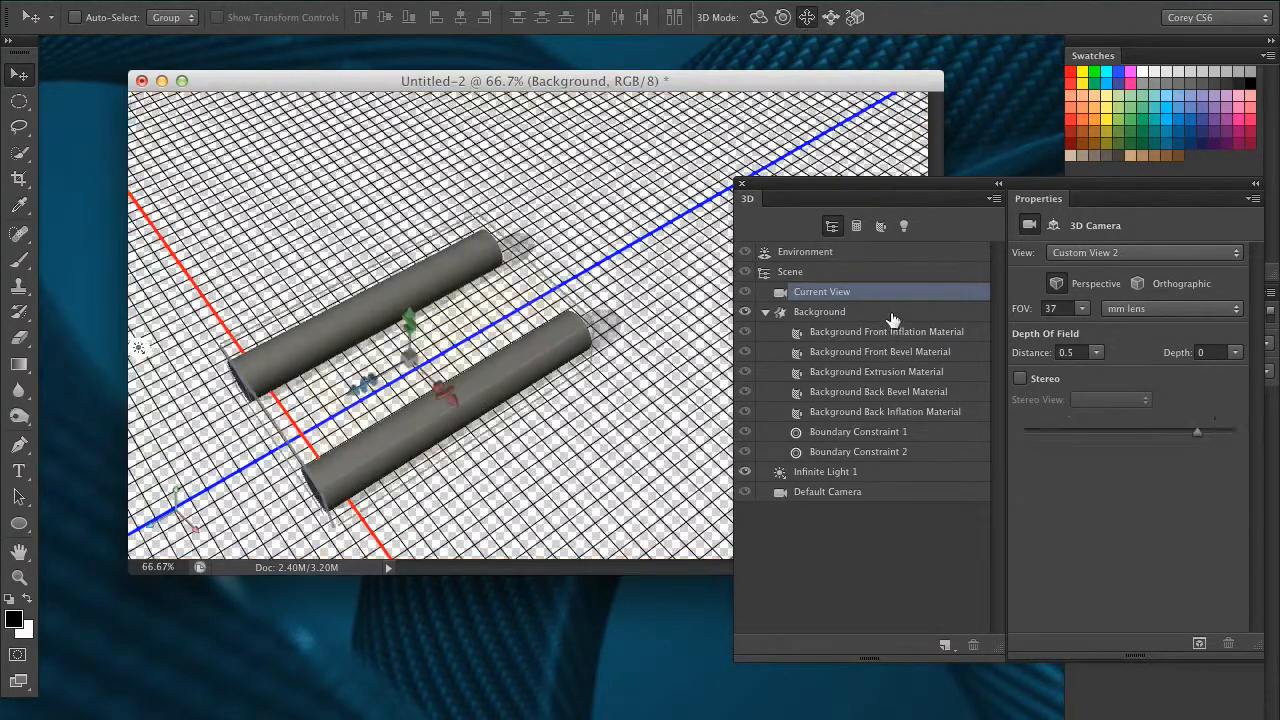
{"action": "left_click_drag", "start_coordinate": [1199, 438], "coordinate": [1238, 433]}
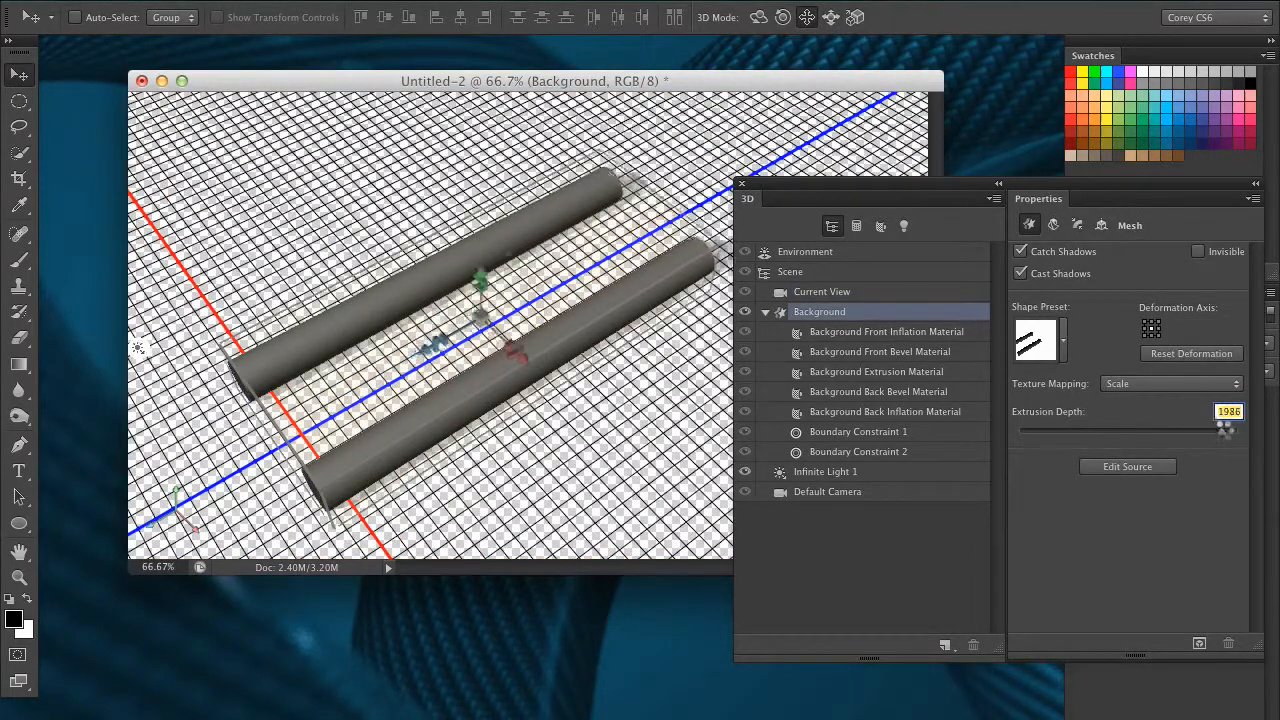
Shorten the cylinders by scaling the mesh along Z, and reduce its extrusion depth to -23.
{"action": "left_click_drag", "start_coordinate": [896, 183], "coordinate": [914, 299]}
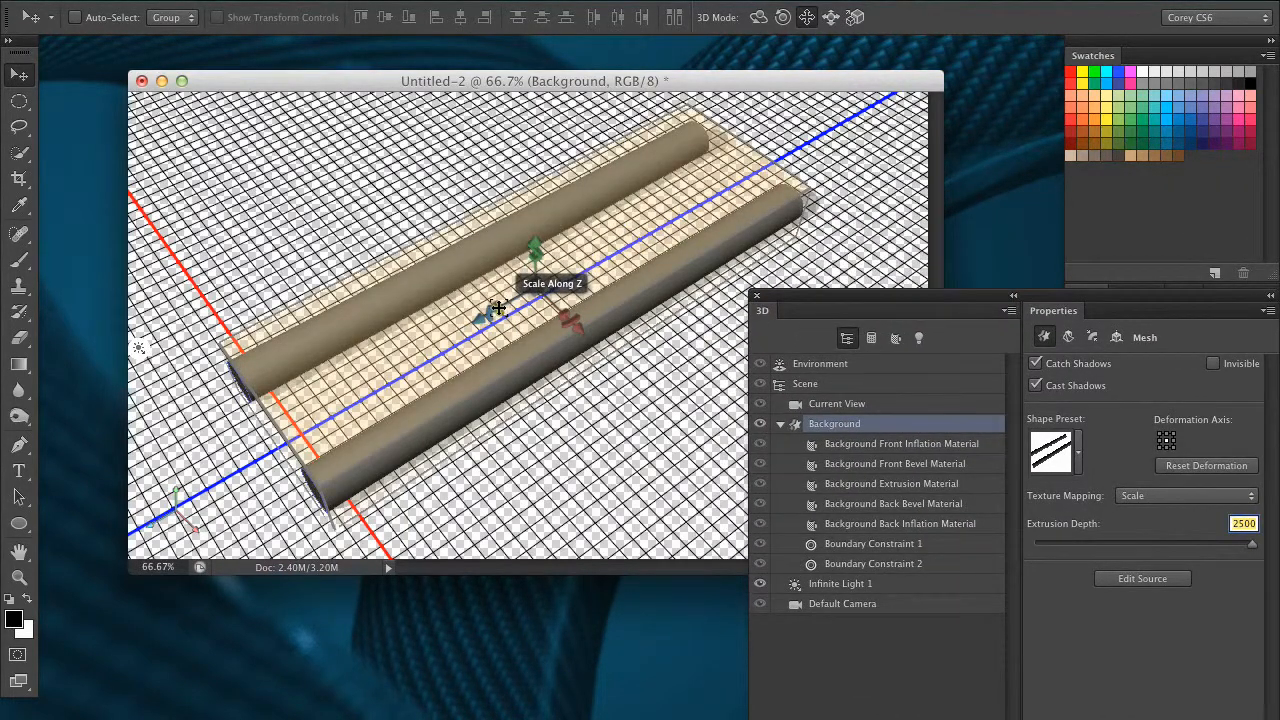
{"action": "mouse_move", "coordinate": [497, 308]}
{"action": "left_mouse_down"}
{"action": "mouse_move", "coordinate": [471, 302]}
{"action": "mouse_move", "coordinate": [275, 445]}
{"action": "mouse_move", "coordinate": [485, 288]}
{"action": "mouse_move", "coordinate": [334, 392]}
{"action": "mouse_move", "coordinate": [502, 309]}
{"action": "left_mouse_up"}
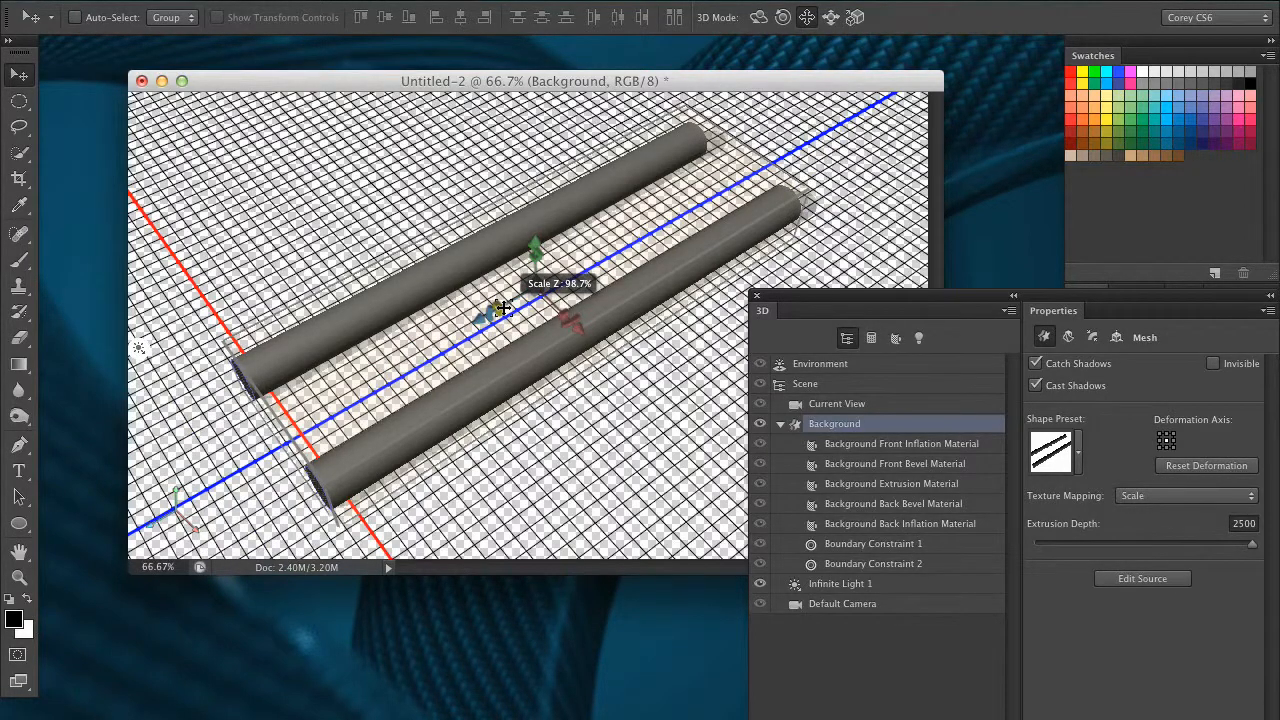
{"action": "left_click_drag", "start_coordinate": [502, 308], "coordinate": [655, 268]}
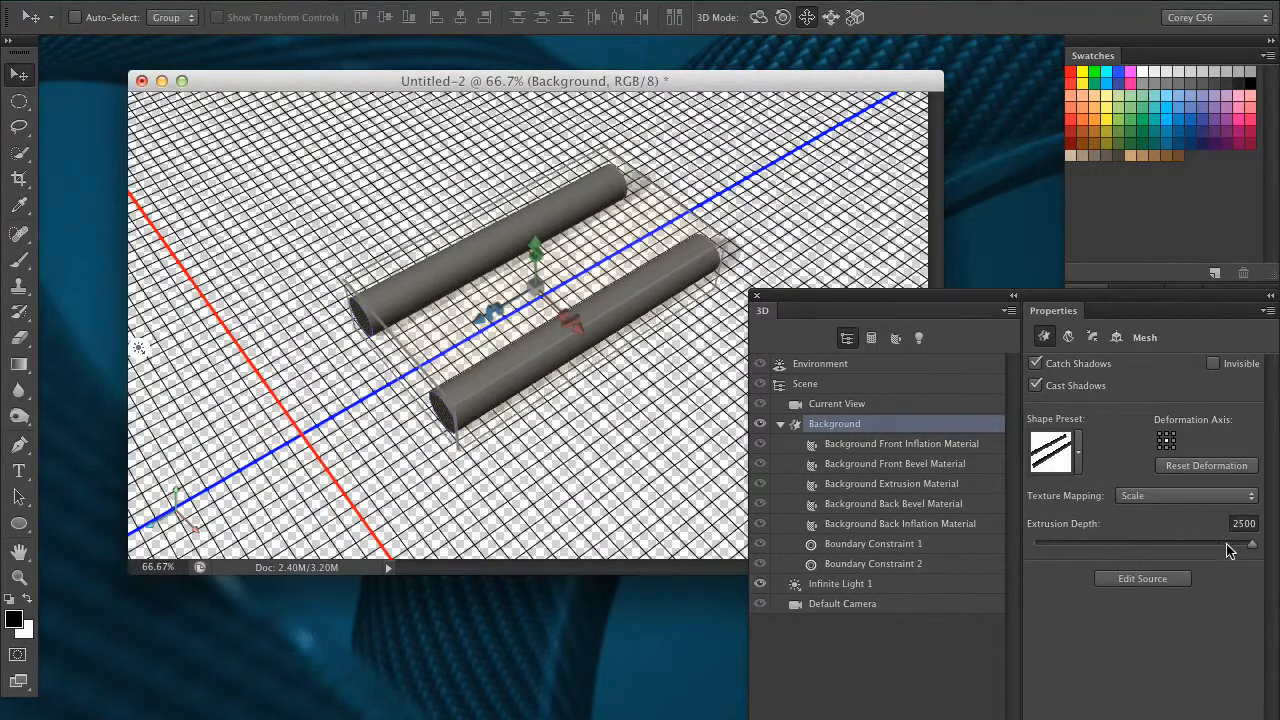
{"action": "left_click_drag", "start_coordinate": [1222, 548], "coordinate": [1142, 576]}
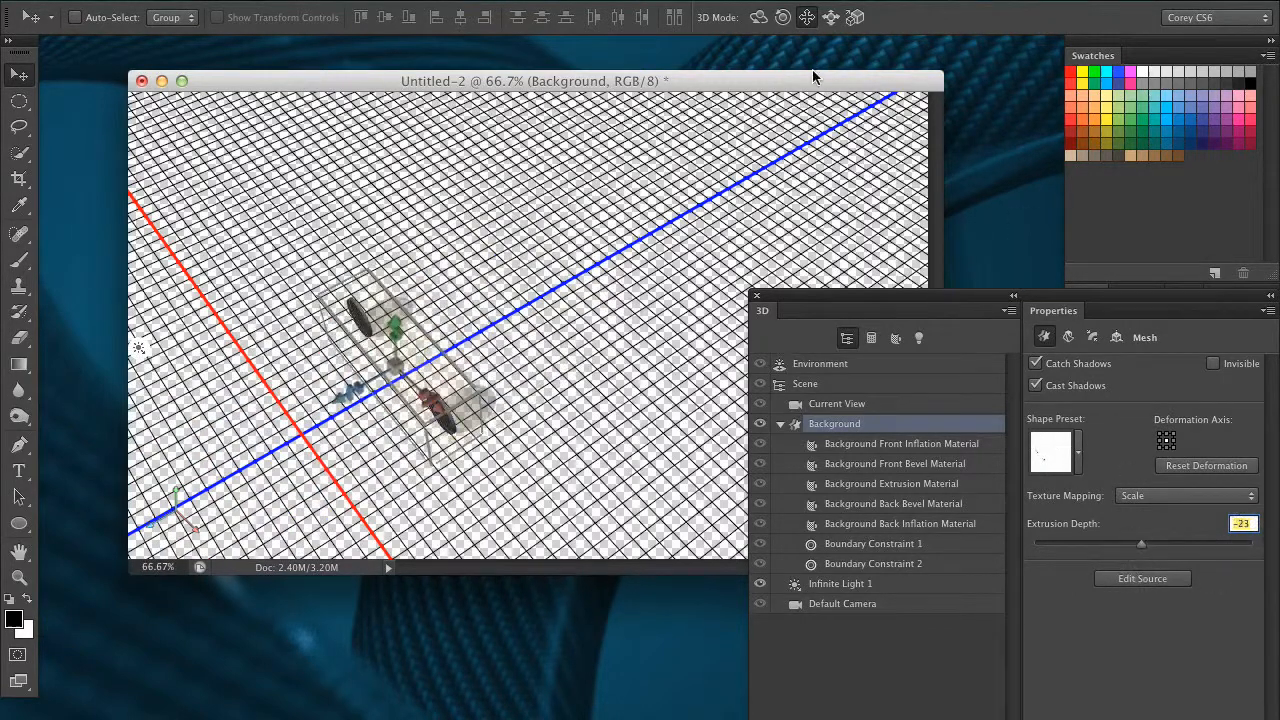
Set the Background mesh's extrusion depth to 1376.
{"action": "left_click", "coordinate": [758, 20]}
{"action": "left_click_drag", "start_coordinate": [702, 146], "coordinate": [759, 102]}
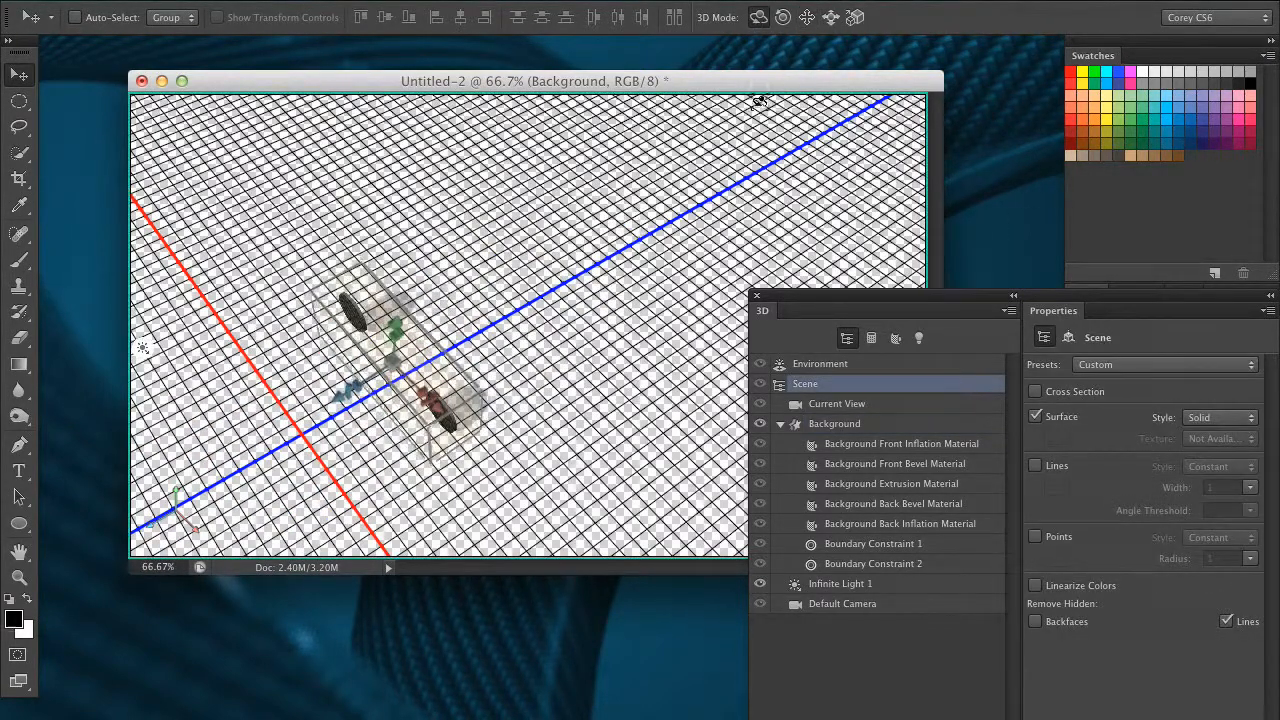
{"action": "left_click", "coordinate": [887, 406]}
{"action": "left_click", "coordinate": [812, 43]}
{"action": "left_click", "coordinate": [657, 198]}
{"action": "left_click_drag", "start_coordinate": [643, 192], "coordinate": [823, 165]}
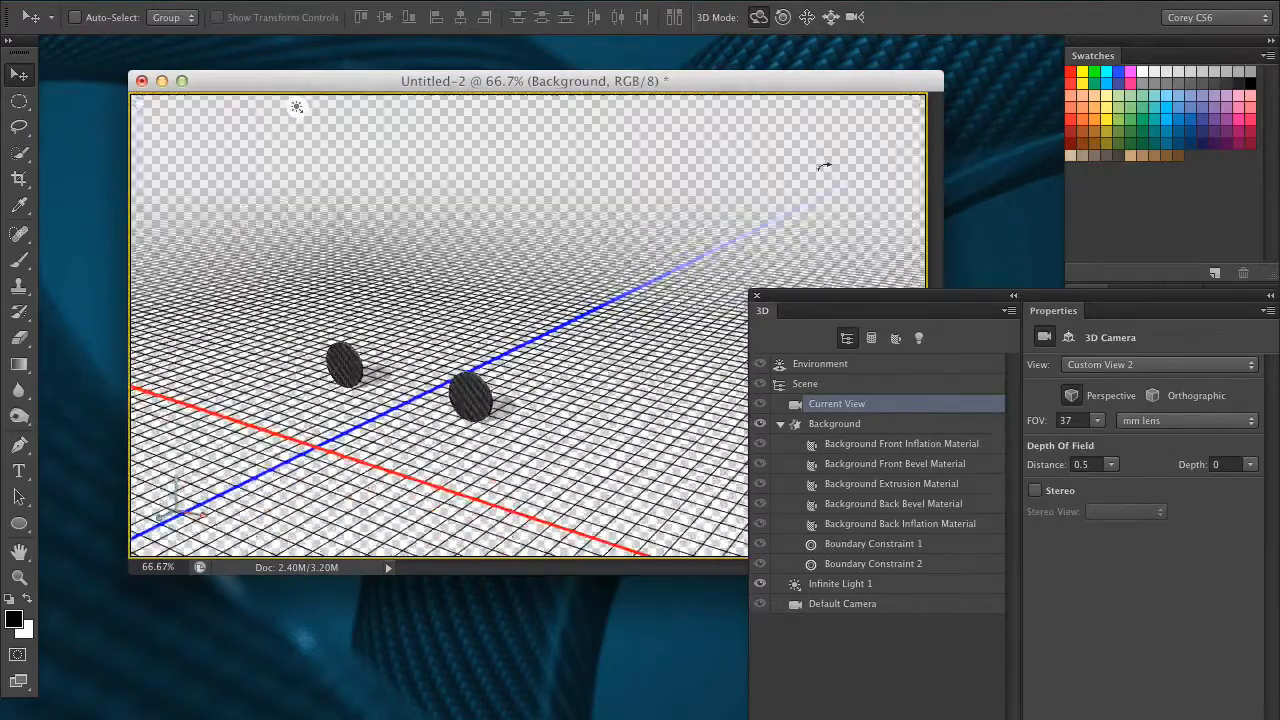
{"action": "left_click", "coordinate": [878, 425]}
{"action": "left_click_drag", "start_coordinate": [1128, 548], "coordinate": [1062, 550]}
{"action": "left_click_drag", "start_coordinate": [1066, 547], "coordinate": [1217, 547]}
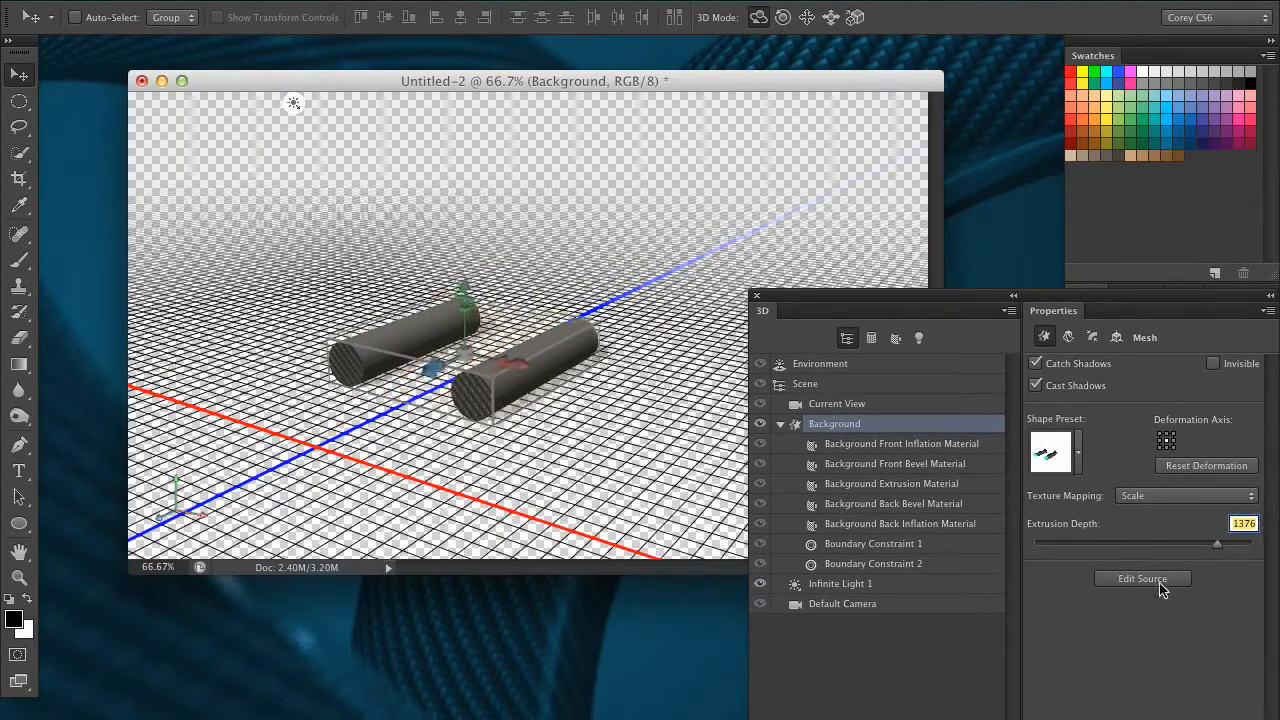
Open the extruded mesh's source document and set the Ellipse tool's path operation to Subtract Front Shape.
{"action": "left_click", "coordinate": [1139, 579]}
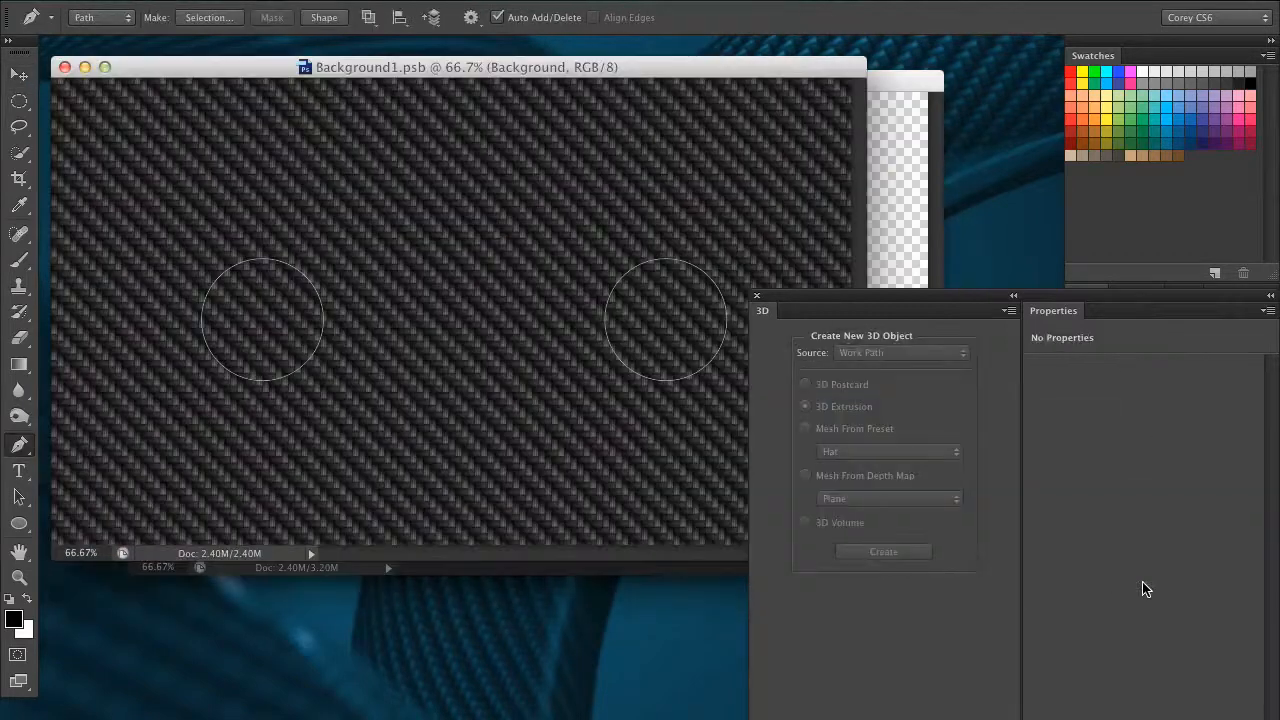
{"action": "left_click_drag", "start_coordinate": [845, 300], "coordinate": [876, 390]}
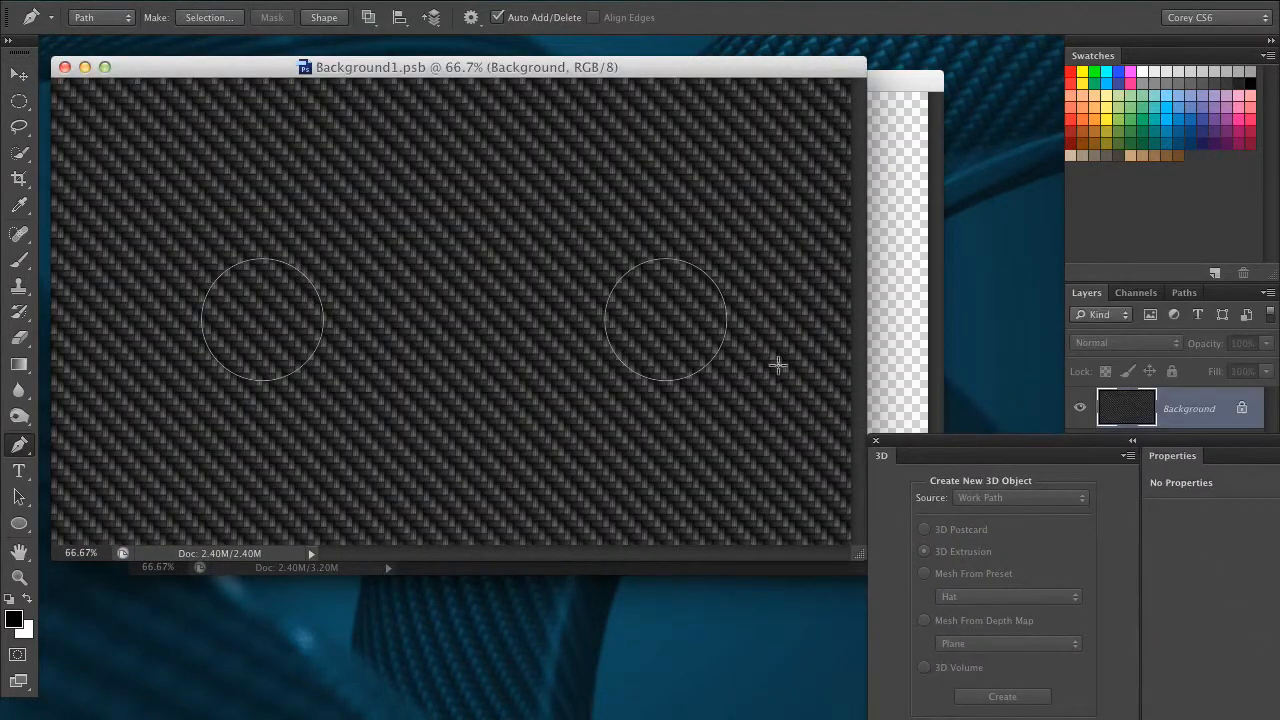
{"action": "left_click", "coordinate": [18, 523]}
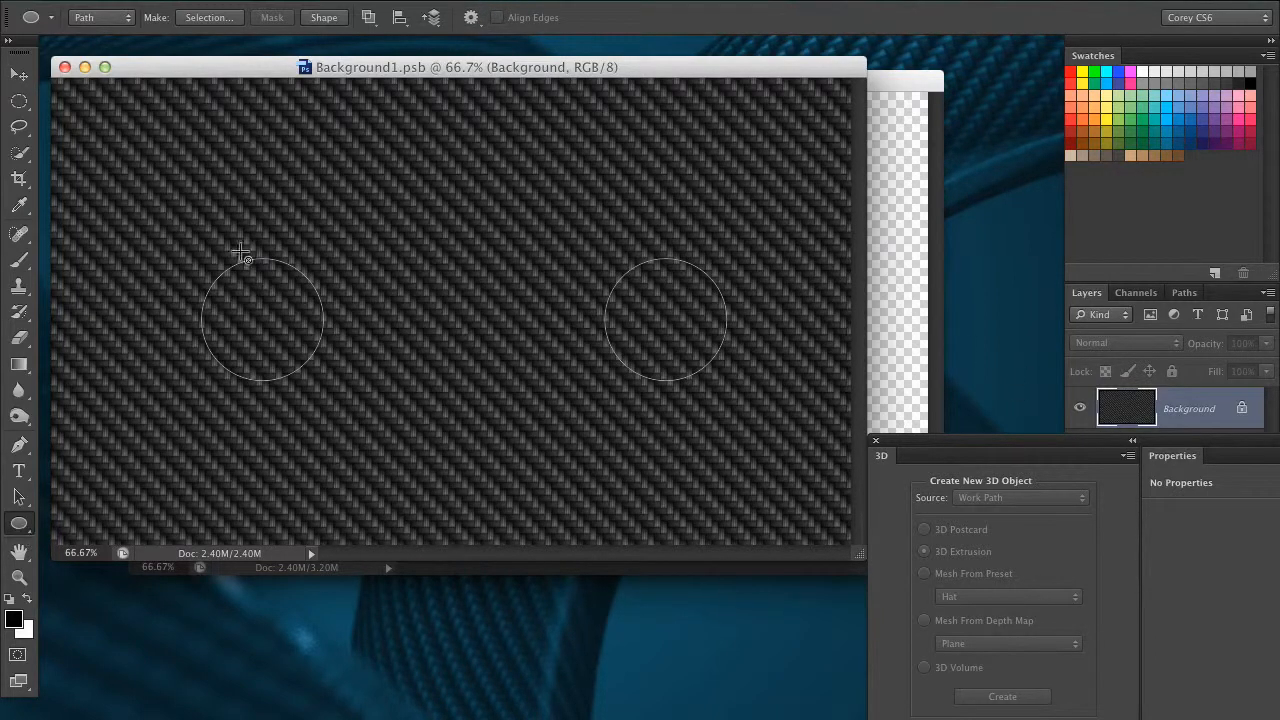
{"action": "left_click", "coordinate": [368, 17]}
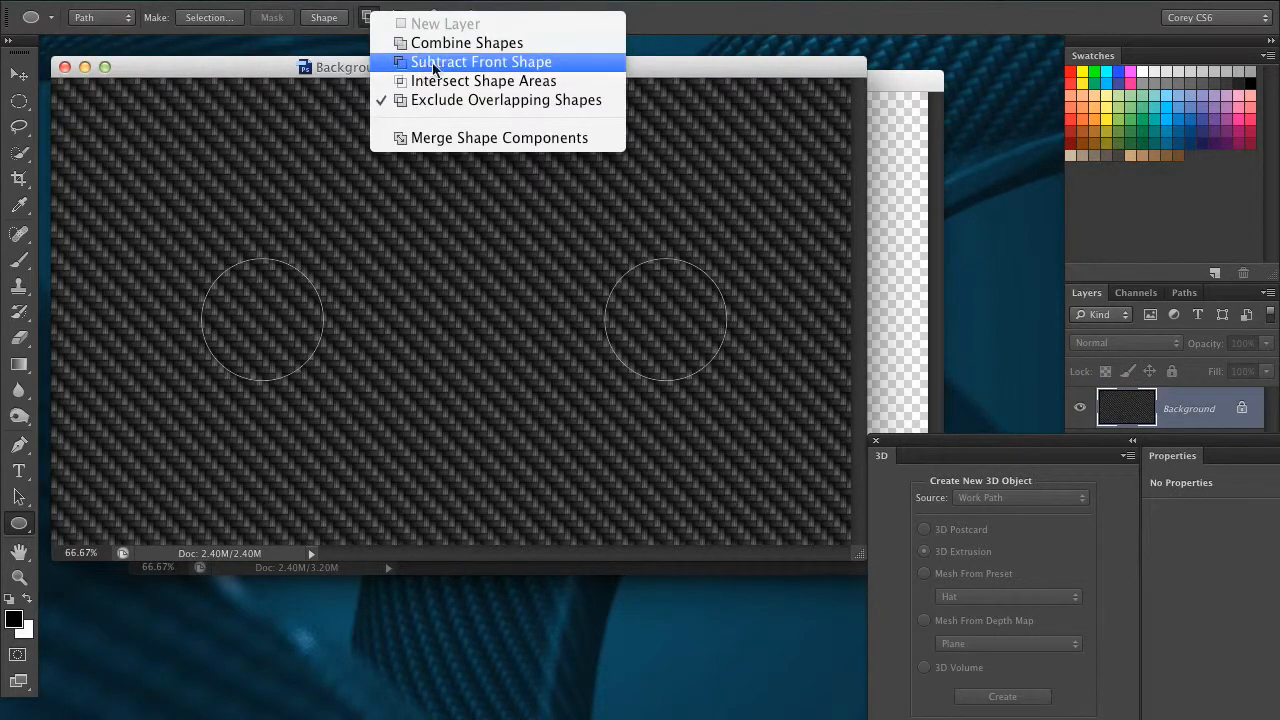
{"action": "left_click", "coordinate": [523, 63]}
Draw a smaller circular path centered inside each of the two existing circles.
{"action": "mouse_move", "coordinate": [636, 303]}
{"action": "left_mouse_down"}
{"action": "mouse_move", "coordinate": [690, 352]}
{"action": "mouse_move", "coordinate": [667, 332]}
{"action": "left_mouse_up"}
{"action": "left_click", "coordinate": [20, 500]}
{"action": "left_click", "coordinate": [19, 523]}
{"action": "mouse_move", "coordinate": [240, 287]}
{"action": "left_mouse_down"}
{"action": "mouse_move", "coordinate": [290, 330]}
{"action": "mouse_move", "coordinate": [284, 342]}
{"action": "mouse_move", "coordinate": [239, 320]}
{"action": "left_mouse_up"}
{"action": "left_click", "coordinate": [20, 497]}
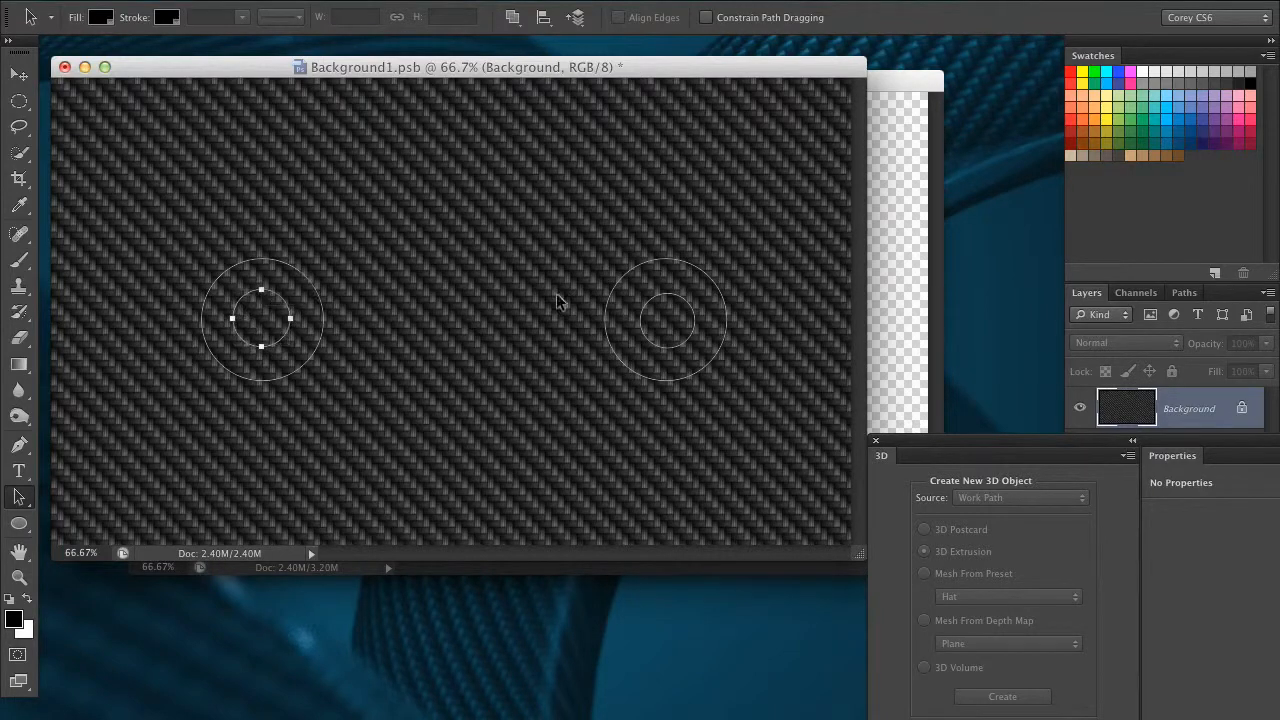
Set both inner circle paths to Subtract Front Shape, and close and save the extrusion's source document.
{"action": "left_click", "coordinate": [1185, 292]}
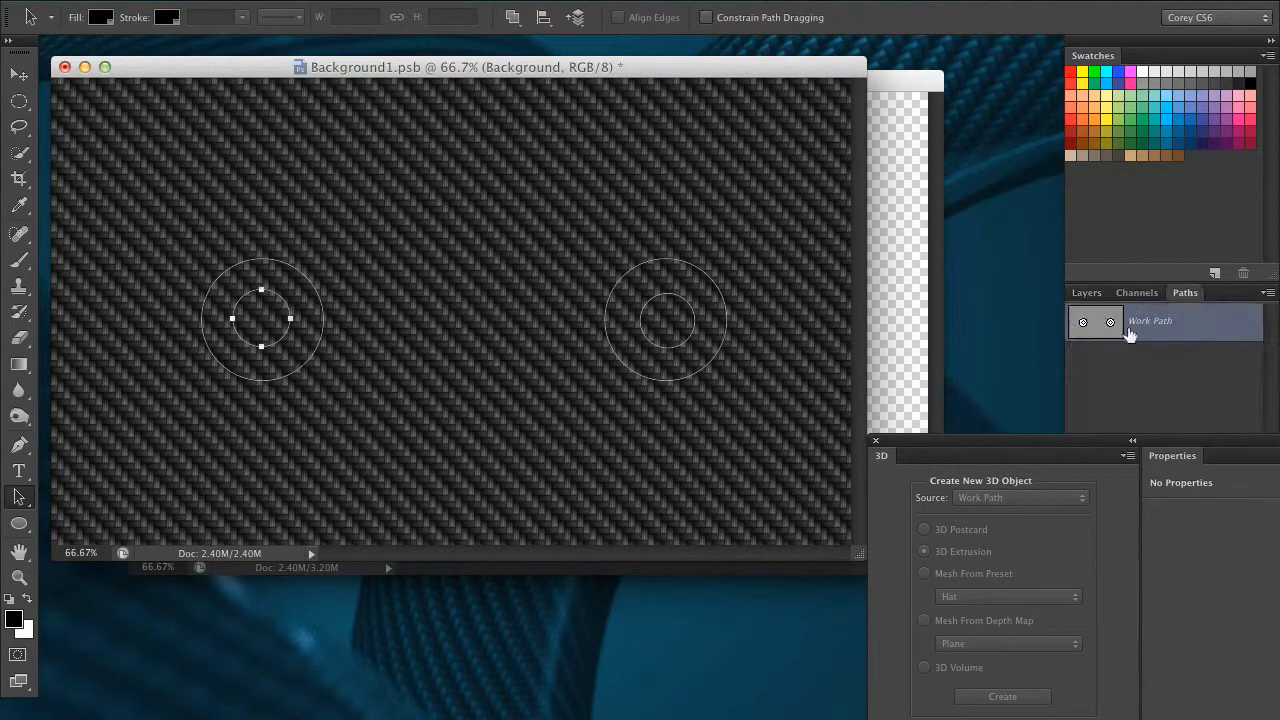
{"action": "left_click", "coordinate": [515, 18]}
{"action": "left_click", "coordinate": [545, 67]}
{"action": "left_click", "coordinate": [515, 18]}
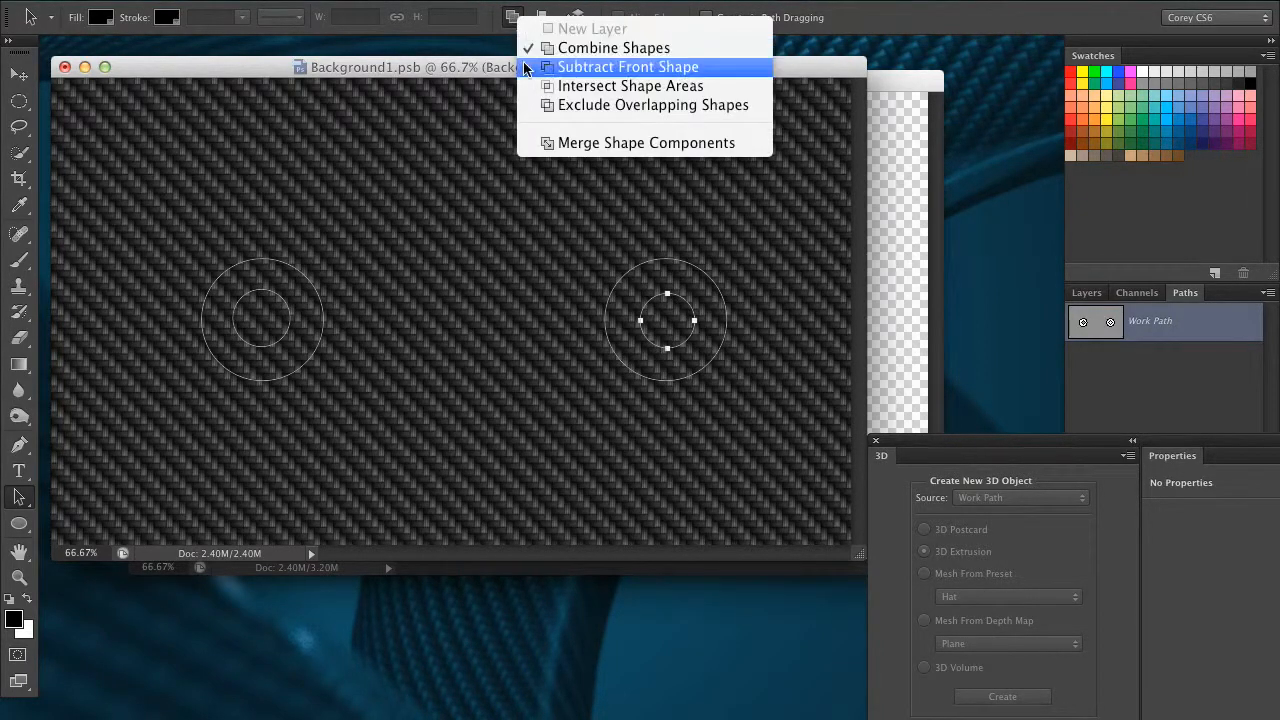
{"action": "left_click", "coordinate": [560, 63]}
{"action": "left_click_drag", "start_coordinate": [810, 225], "coordinate": [190, 398]}
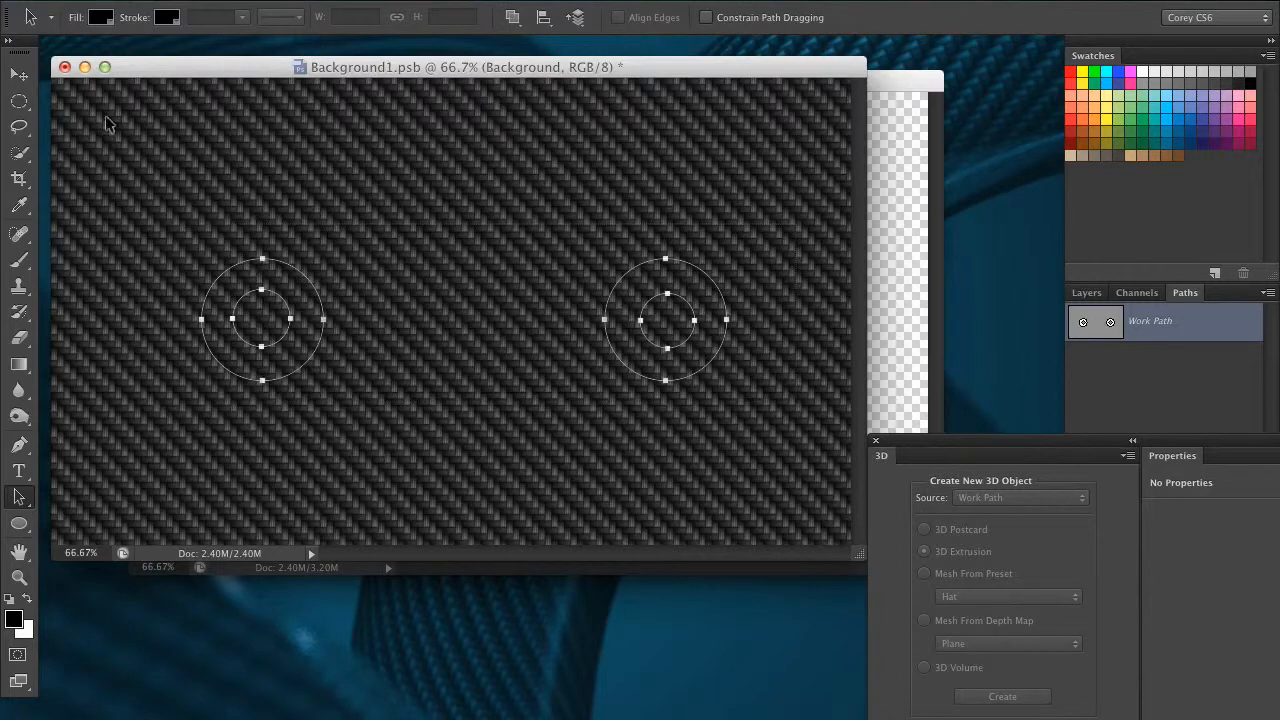
{"action": "left_click", "coordinate": [64, 68]}
{"action": "key", "text": "Return"}
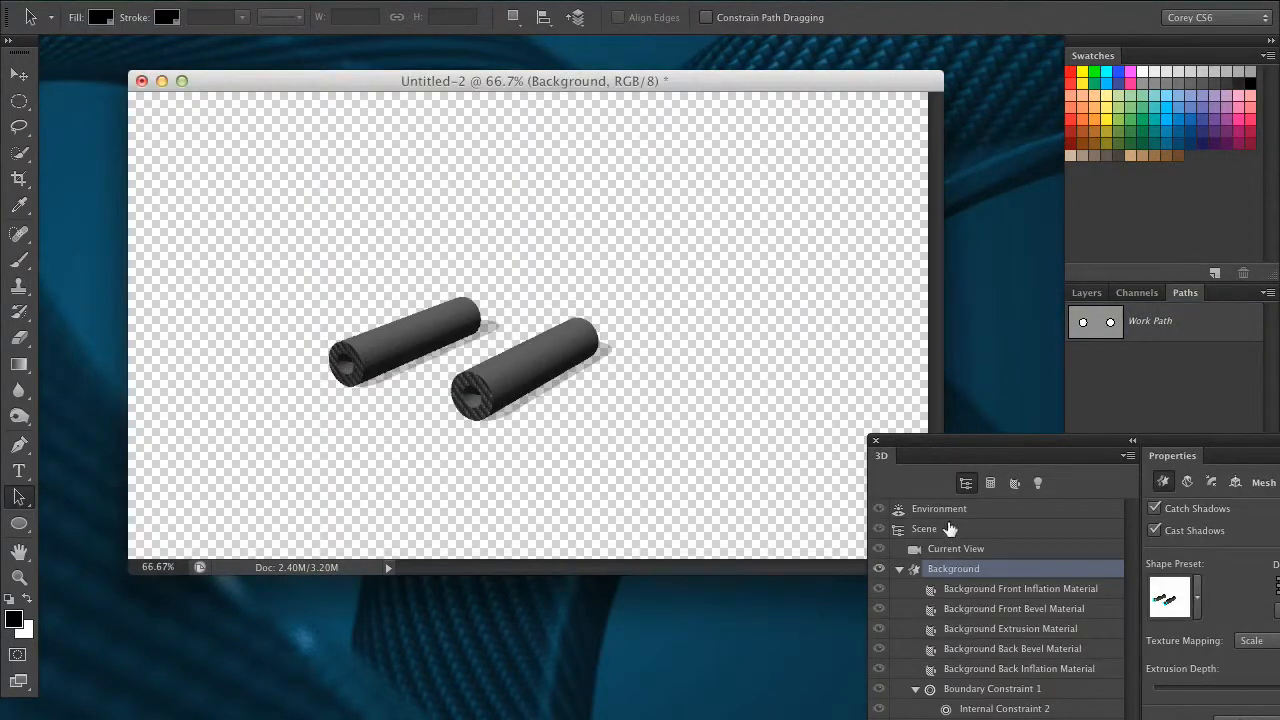
Adjust the Current View camera to examine both hollow tubes on the ground plane close up from the side.
{"action": "left_click", "coordinate": [946, 550]}
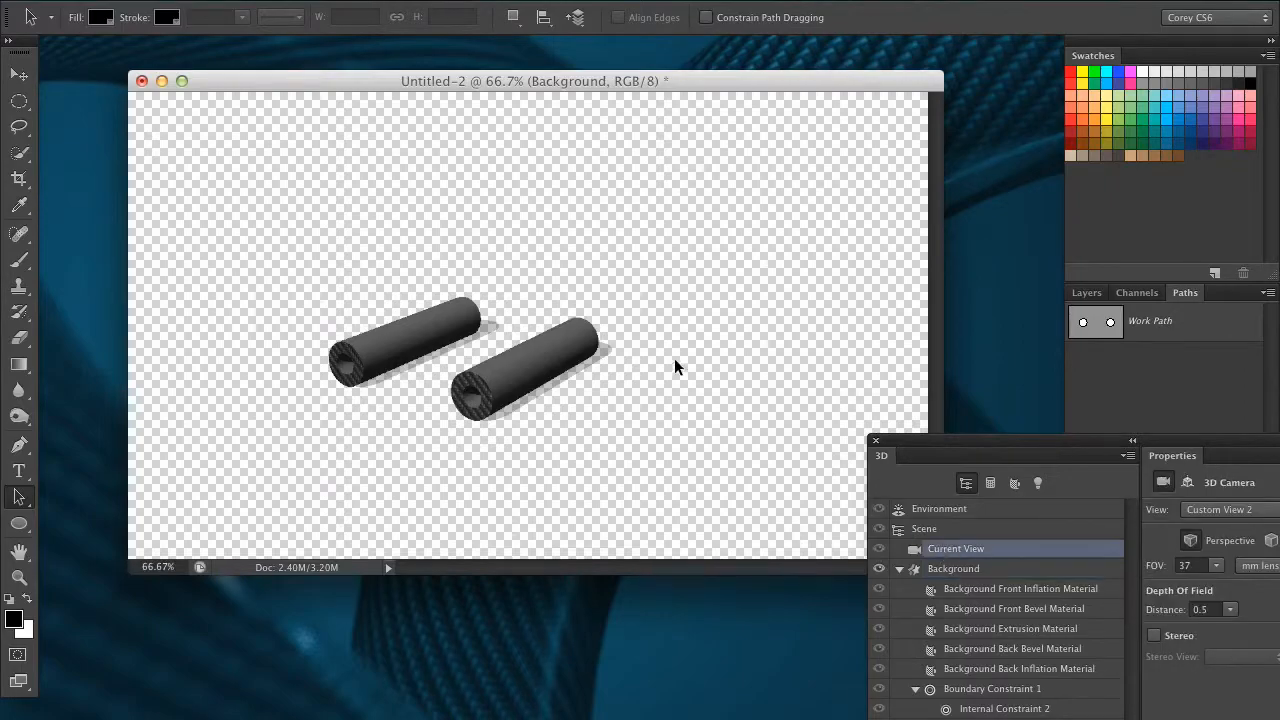
{"action": "left_click", "coordinate": [19, 75]}
{"action": "left_click_drag", "start_coordinate": [551, 232], "coordinate": [456, 285]}
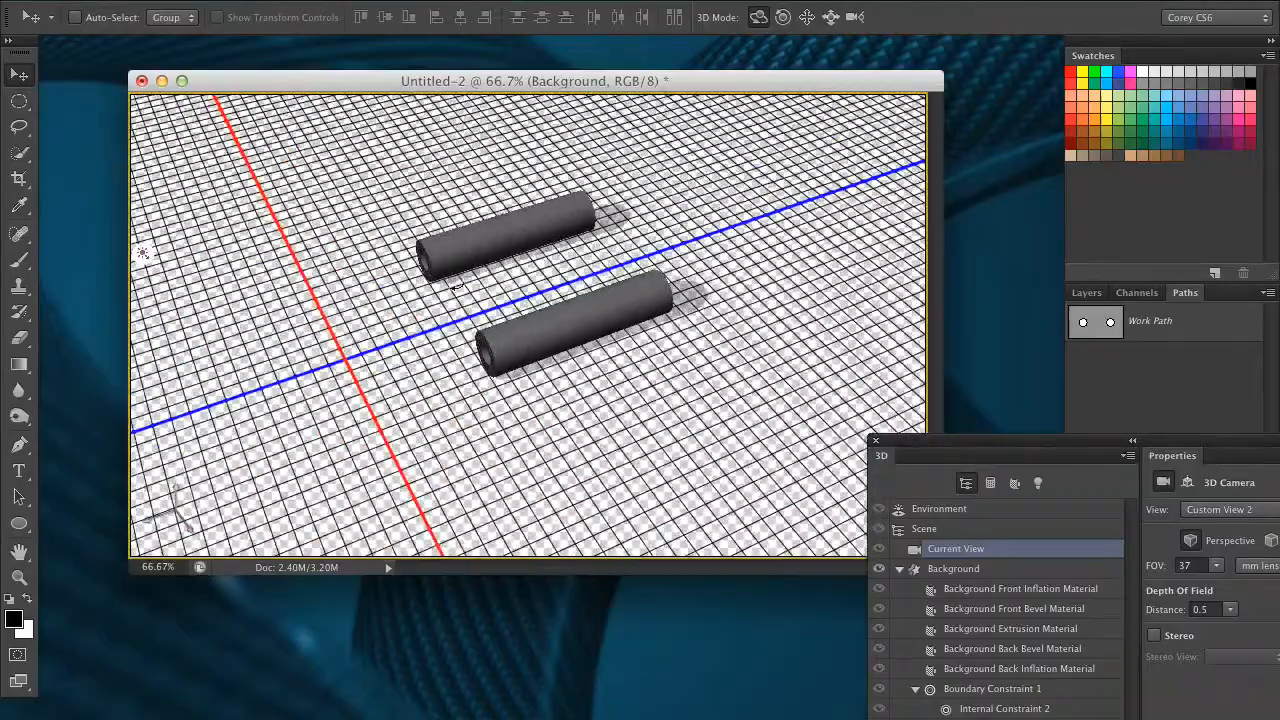
{"action": "left_click_drag", "start_coordinate": [778, 192], "coordinate": [788, 136]}
{"action": "left_click", "coordinate": [829, 20]}
{"action": "left_click_drag", "start_coordinate": [763, 183], "coordinate": [605, 360]}
{"action": "left_click", "coordinate": [760, 22]}
{"action": "left_click_drag", "start_coordinate": [738, 136], "coordinate": [751, 251]}
{"action": "left_click", "coordinate": [808, 20]}
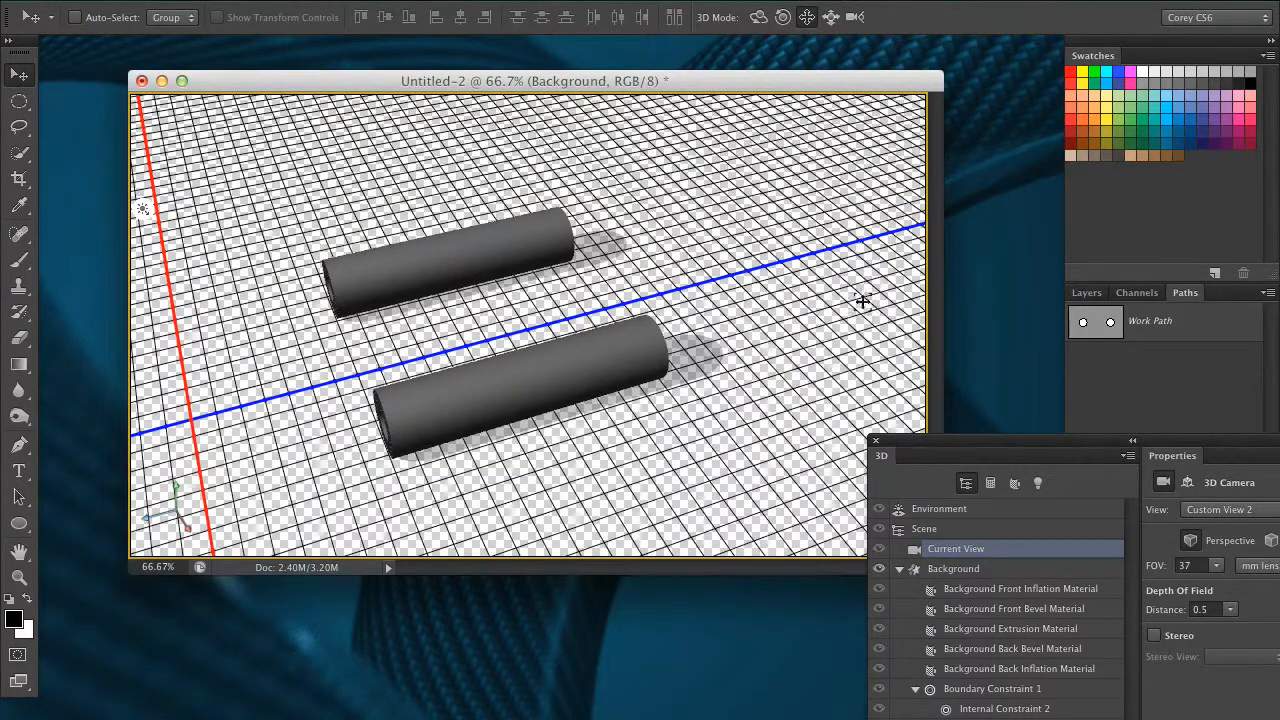
Deform the Background mesh with a twist of 363° and a taper of 5%.
{"action": "left_click_drag", "start_coordinate": [923, 438], "coordinate": [457, 167]}
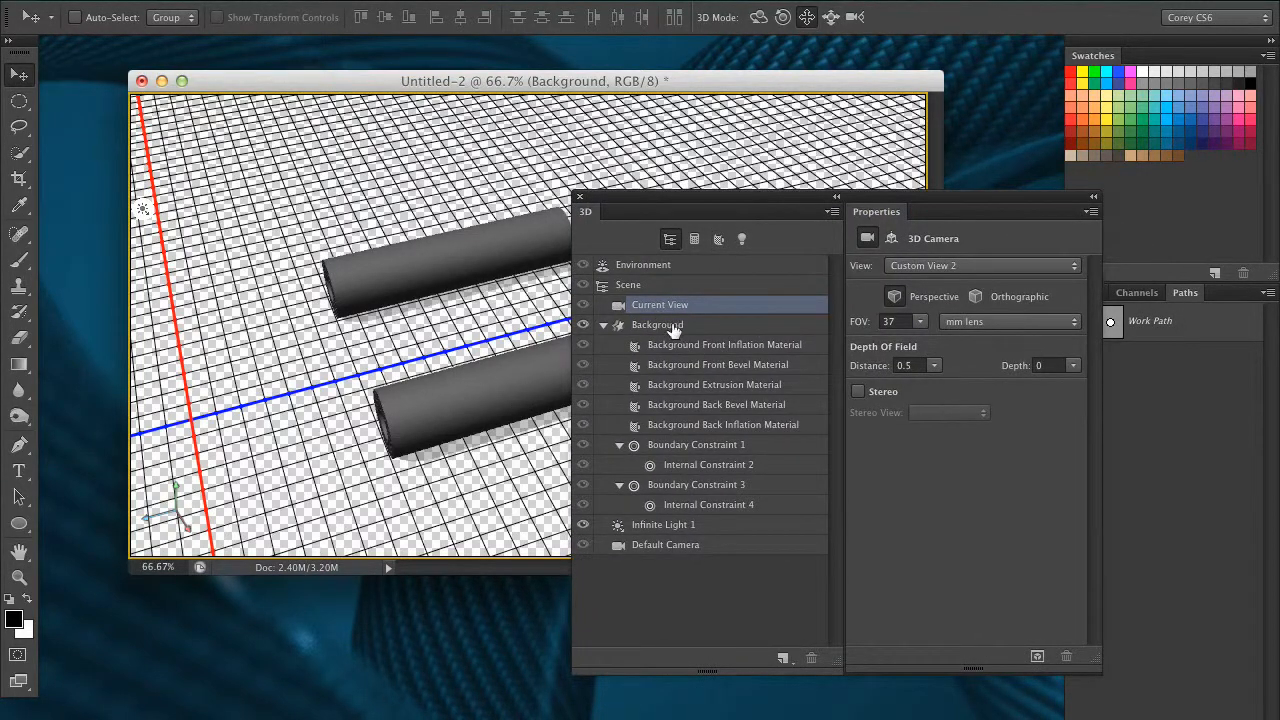
{"action": "left_click", "coordinate": [699, 326]}
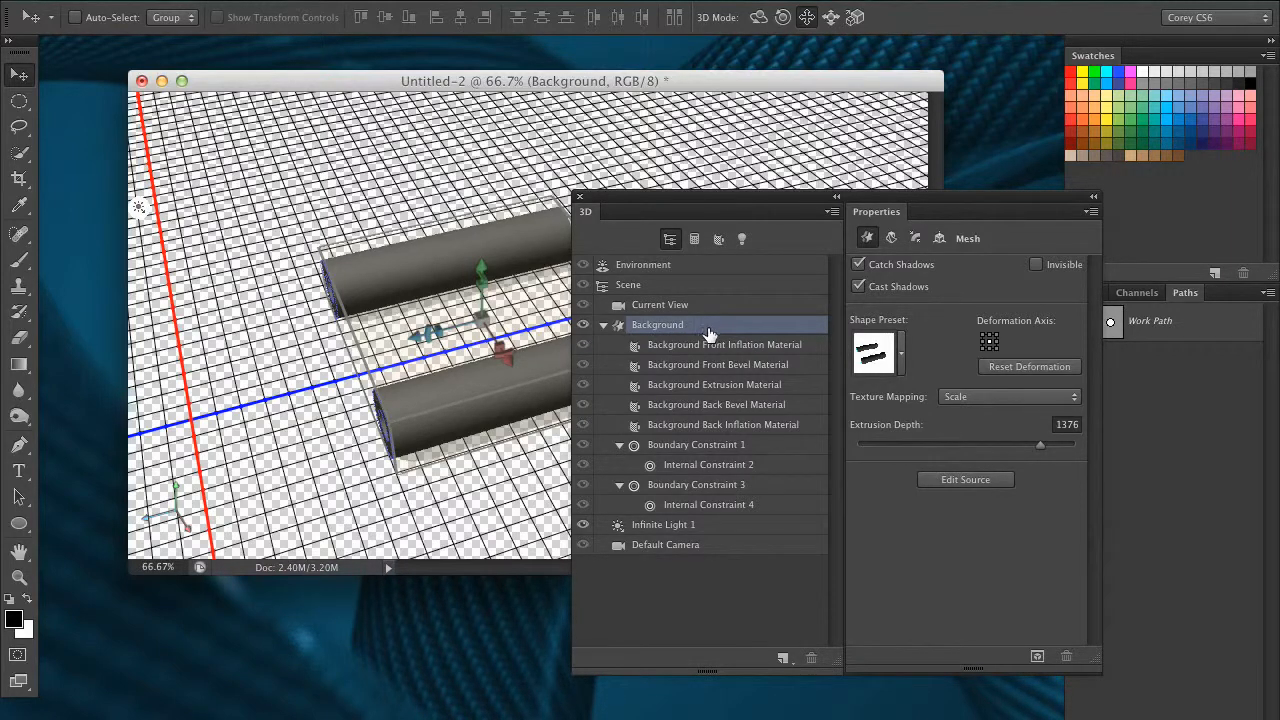
{"action": "left_click_drag", "start_coordinate": [740, 200], "coordinate": [852, 237]}
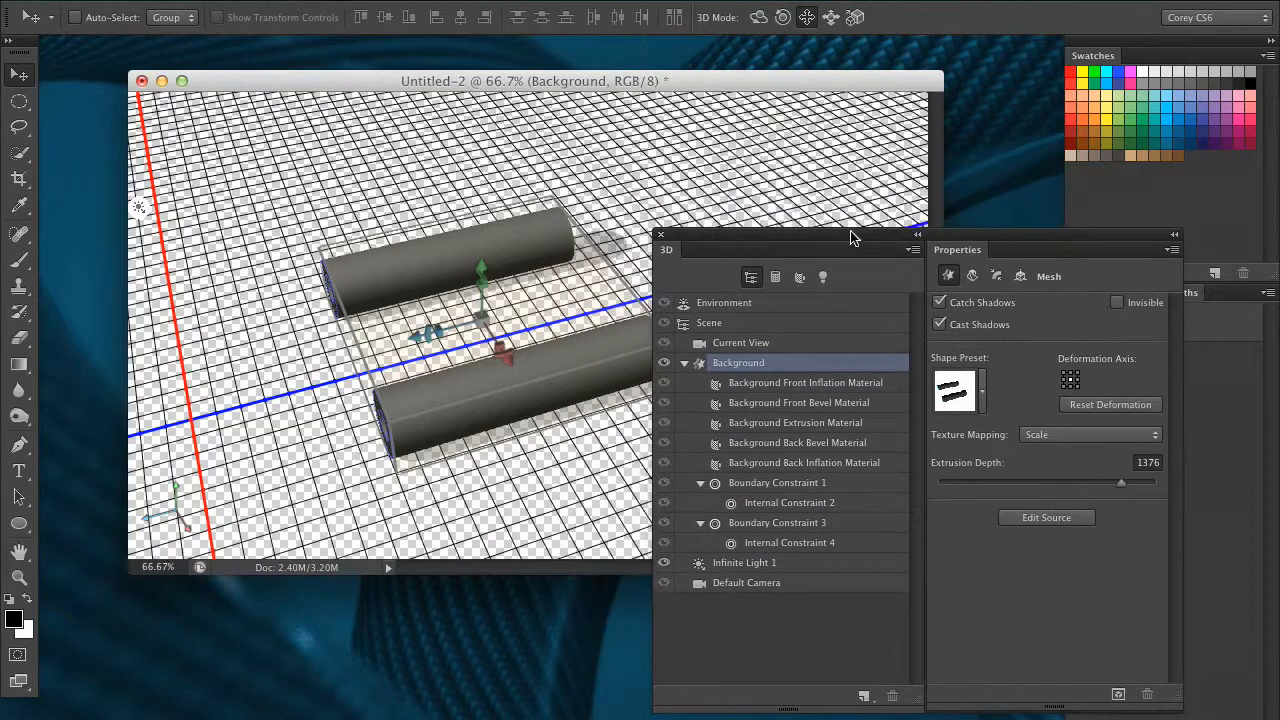
{"action": "left_click", "coordinate": [949, 277]}
{"action": "left_click", "coordinate": [973, 277]}
{"action": "left_click_drag", "start_coordinate": [900, 240], "coordinate": [996, 233]}
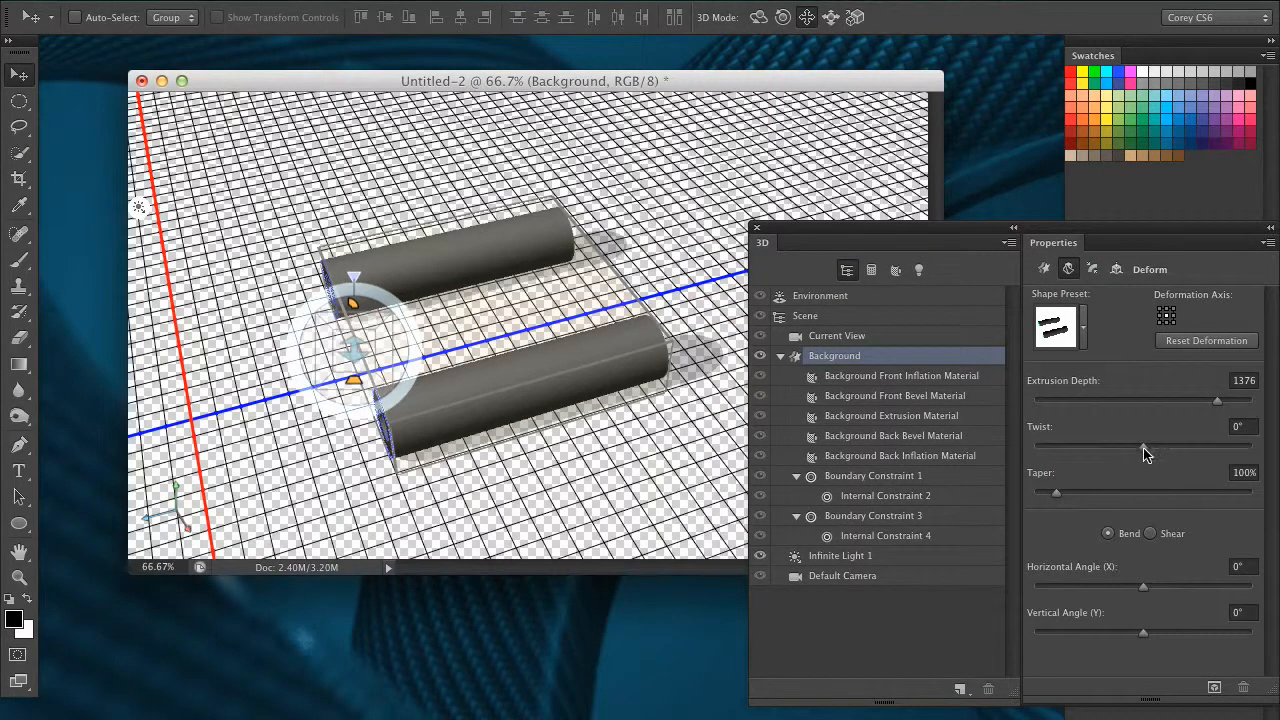
{"action": "mouse_move", "coordinate": [1146, 452]}
{"action": "left_mouse_down"}
{"action": "mouse_move", "coordinate": [1195, 460]}
{"action": "mouse_move", "coordinate": [1143, 449]}
{"action": "mouse_move", "coordinate": [1165, 450]}
{"action": "left_mouse_up"}
{"action": "mouse_move", "coordinate": [1056, 492]}
{"action": "left_mouse_down"}
{"action": "mouse_move", "coordinate": [1087, 491]}
{"action": "mouse_move", "coordinate": [1036, 492]}
{"action": "left_mouse_up"}
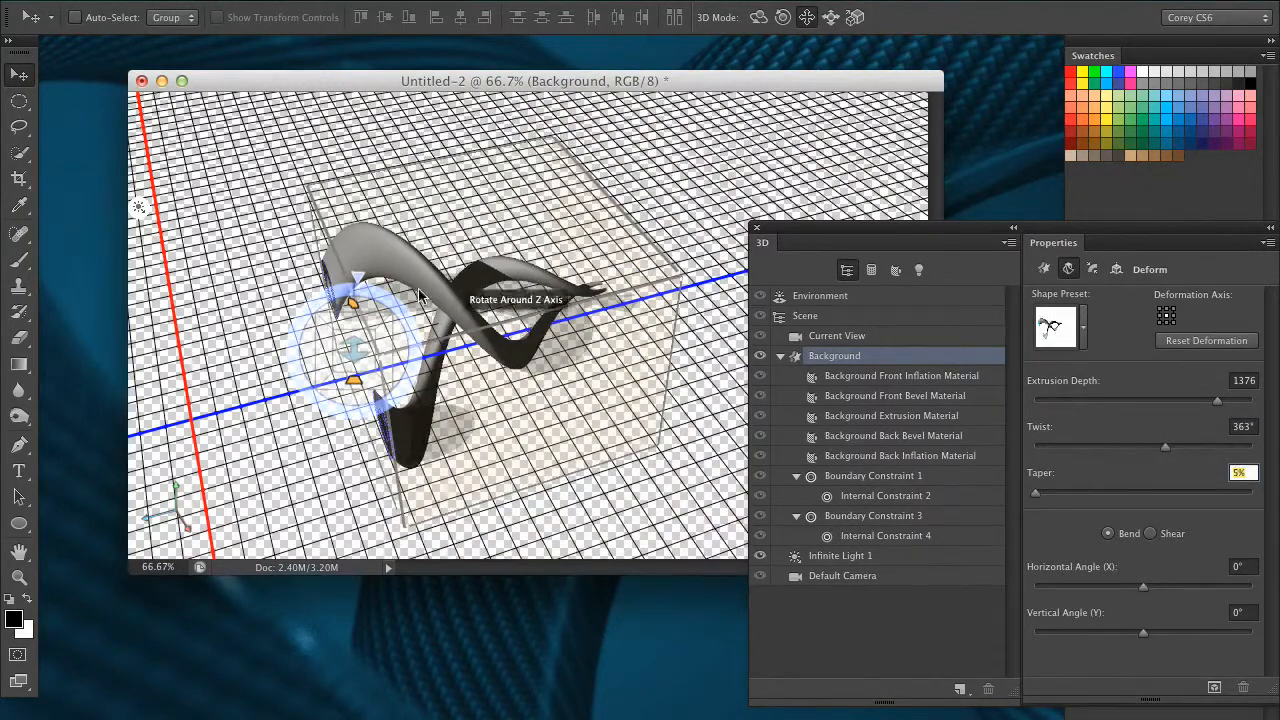
Set the twisted Background mesh's extrusion depth to 2179.
{"action": "left_click", "coordinate": [224, 300]}
{"action": "left_click", "coordinate": [754, 25]}
{"action": "left_click_drag", "start_coordinate": [605, 268], "coordinate": [514, 52]}
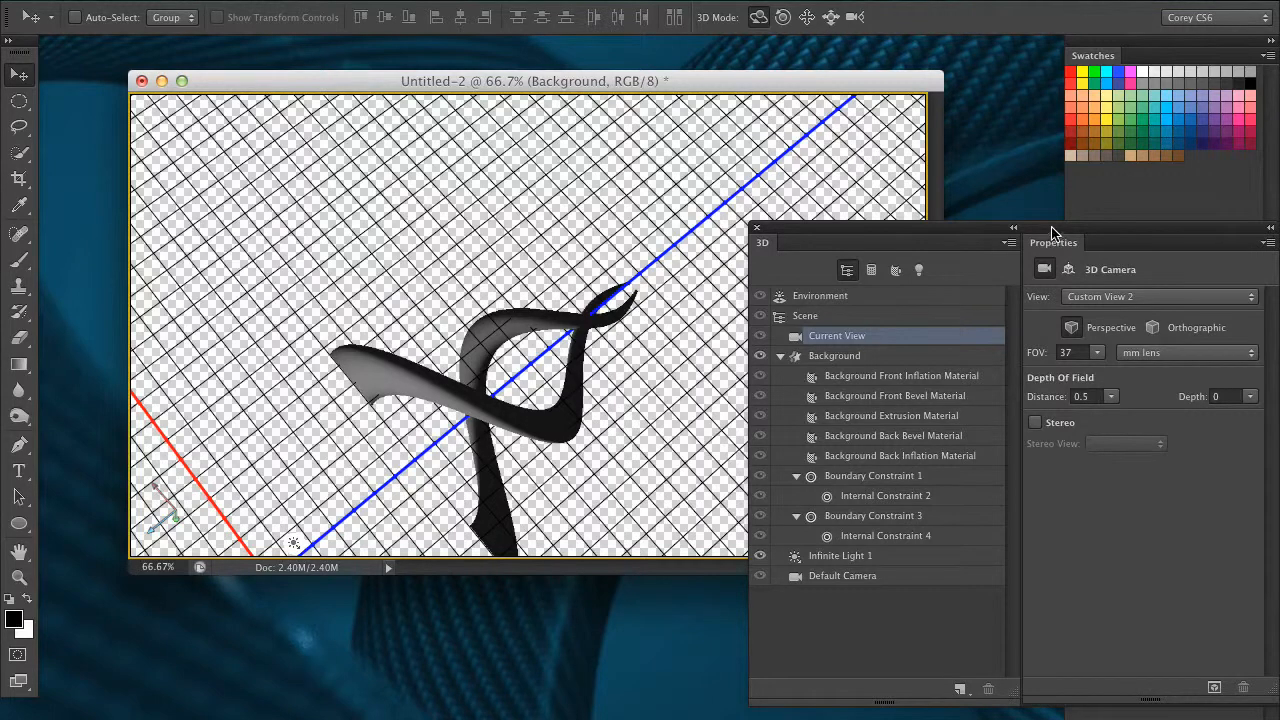
{"action": "left_click_drag", "start_coordinate": [1051, 234], "coordinate": [1008, 229]}
{"action": "left_click", "coordinate": [862, 357]}
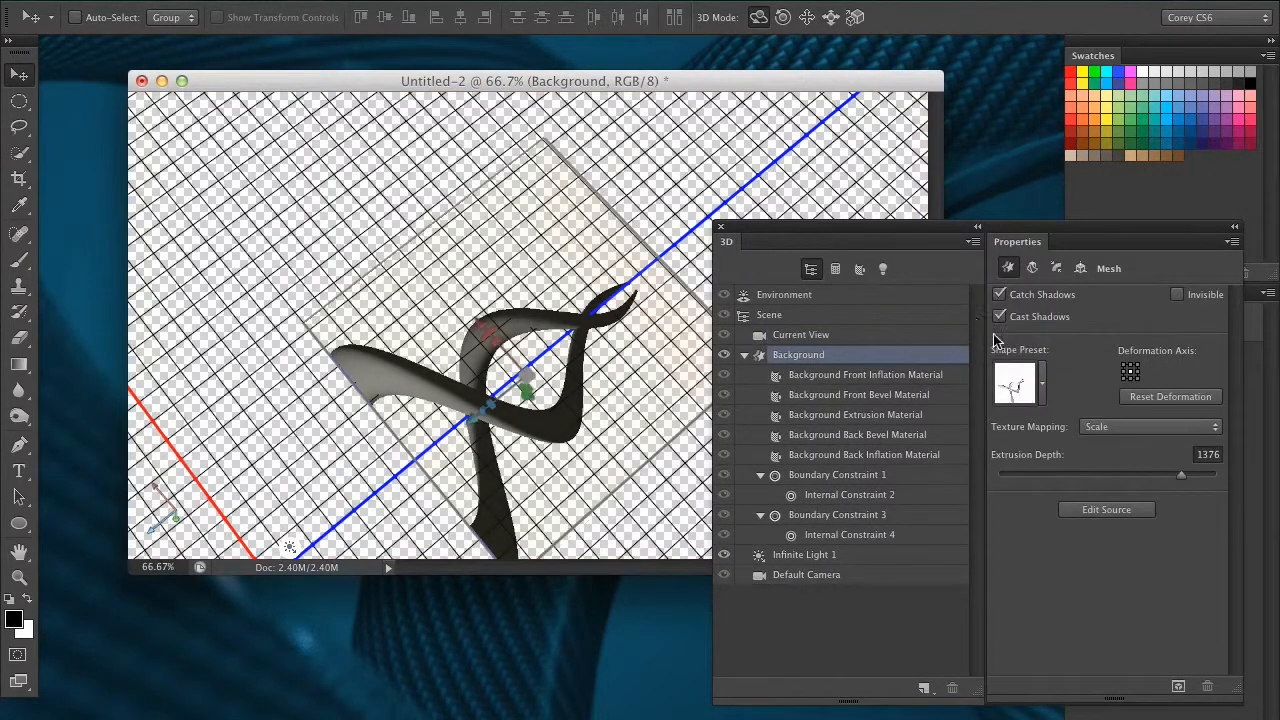
{"action": "left_click_drag", "start_coordinate": [1182, 480], "coordinate": [1206, 476]}
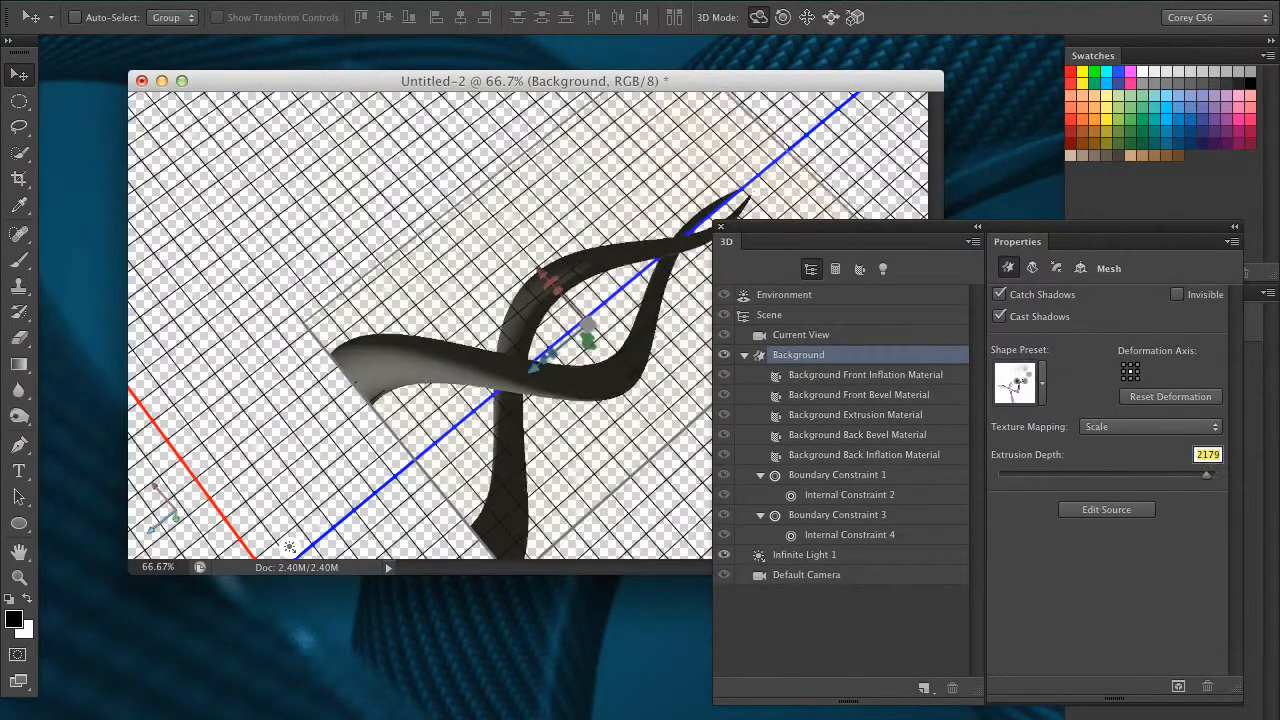
Set the mesh's twist to 959° and bend it to a horizontal angle of 23° and a vertical angle of 89°.
{"action": "left_click", "coordinate": [1032, 268]}
{"action": "left_click_drag", "start_coordinate": [1125, 450], "coordinate": [1155, 448]}
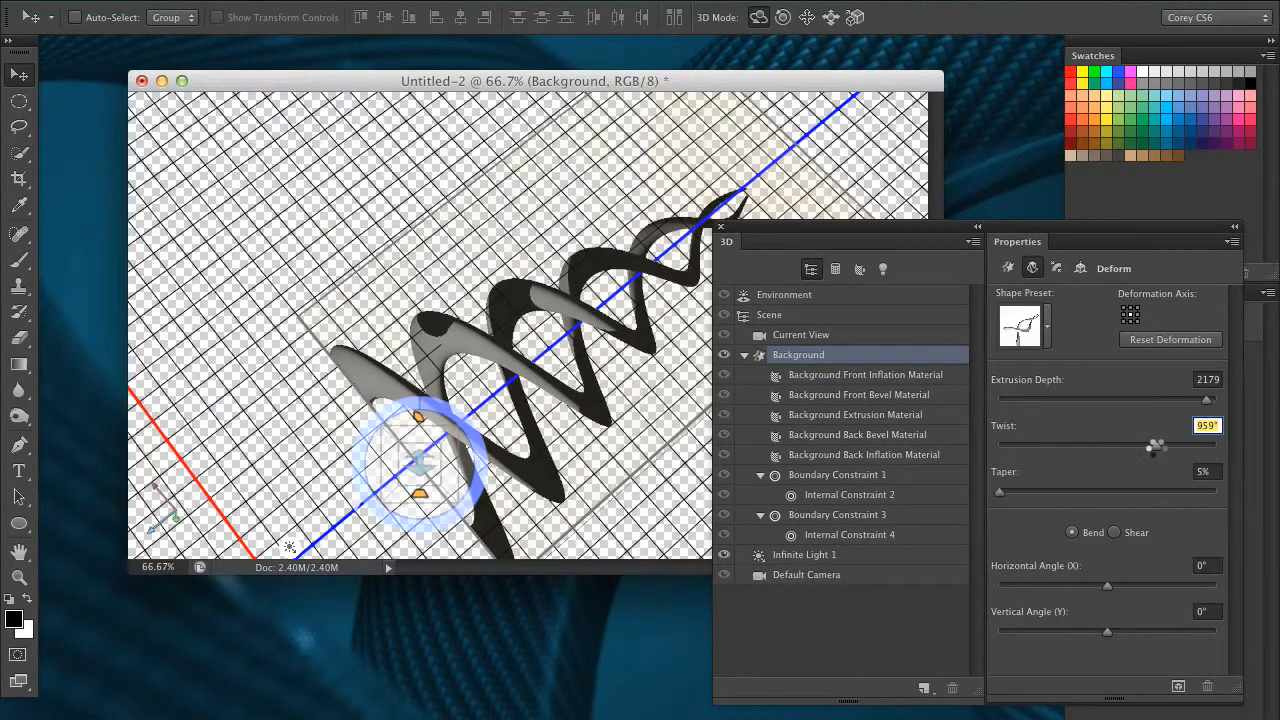
{"action": "left_click_drag", "start_coordinate": [1003, 230], "coordinate": [1056, 204]}
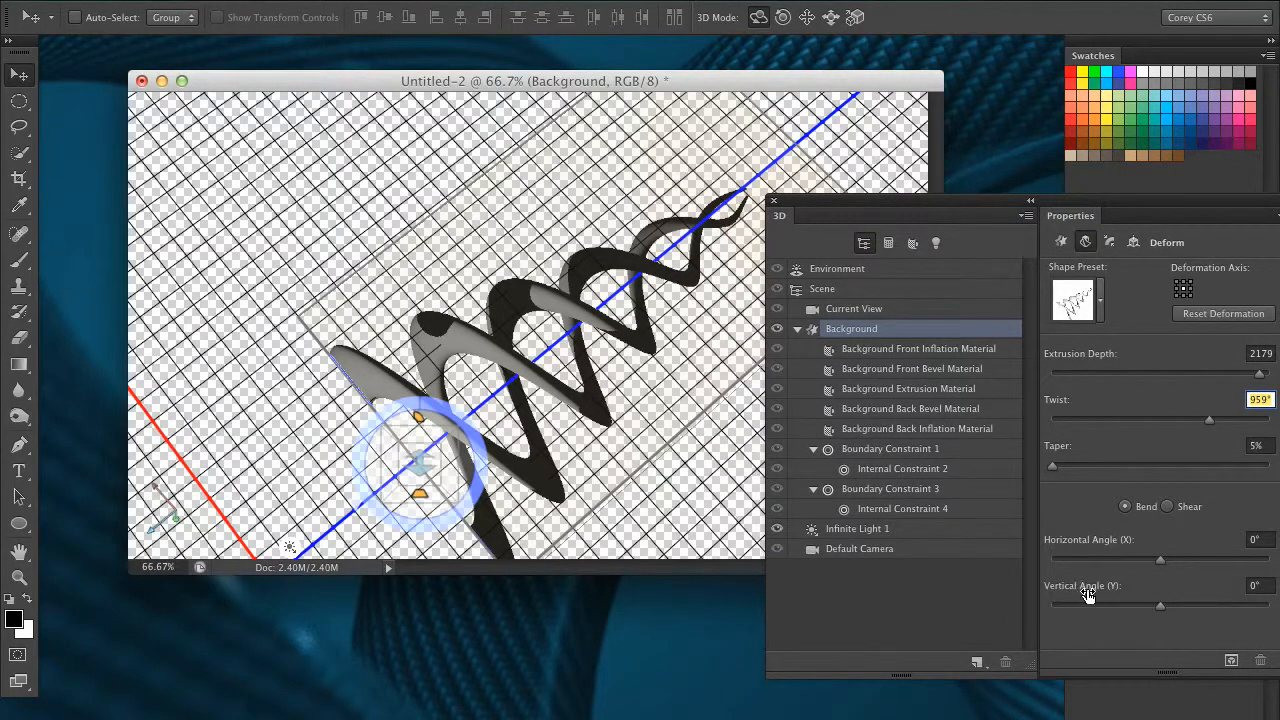
{"action": "left_click_drag", "start_coordinate": [1163, 565], "coordinate": [1185, 598]}
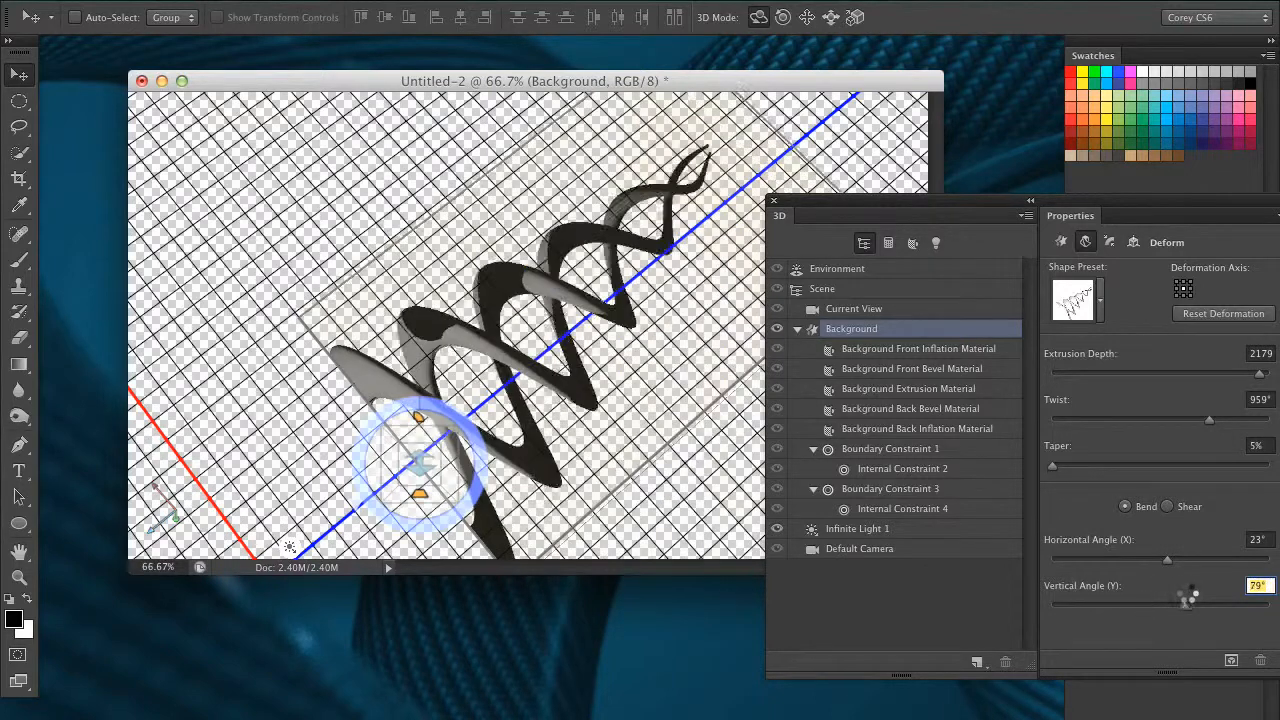
Try the Shear deformation with a horizontal angle of -43° and a vertical angle of -231°, and return to Bend.
{"action": "left_click", "coordinate": [1166, 507]}
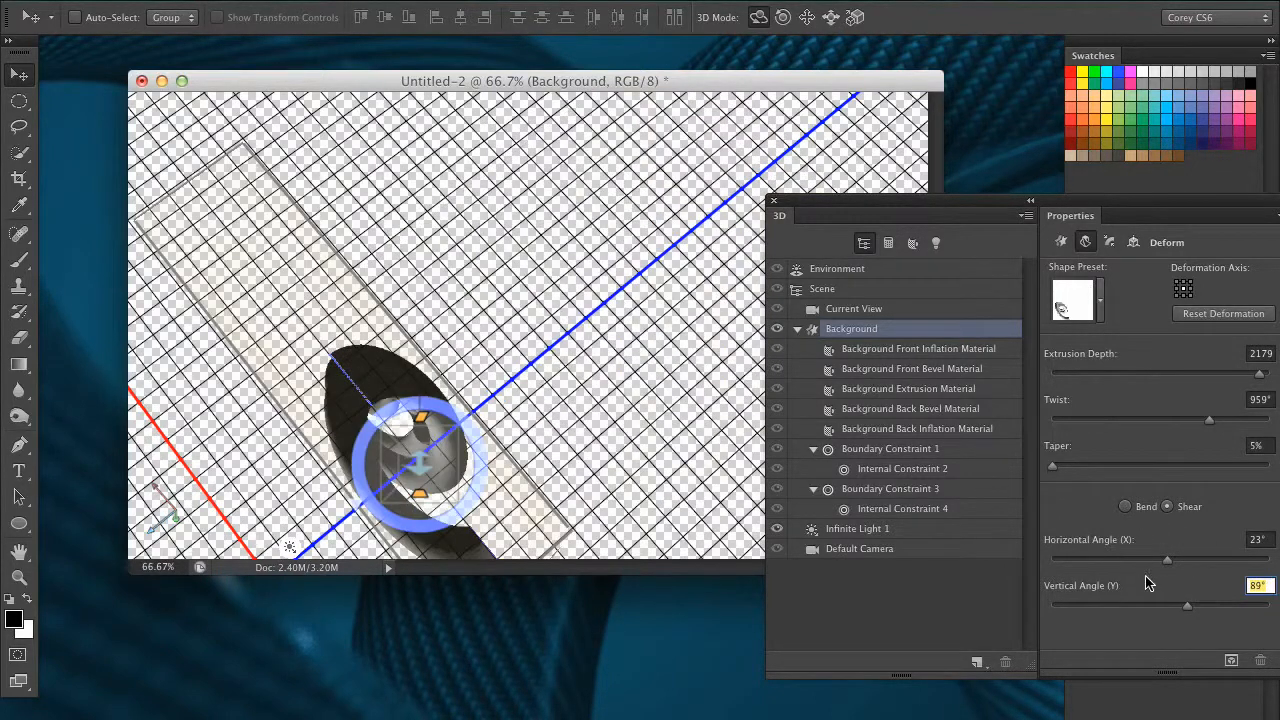
{"action": "left_click_drag", "start_coordinate": [1160, 563], "coordinate": [1090, 605]}
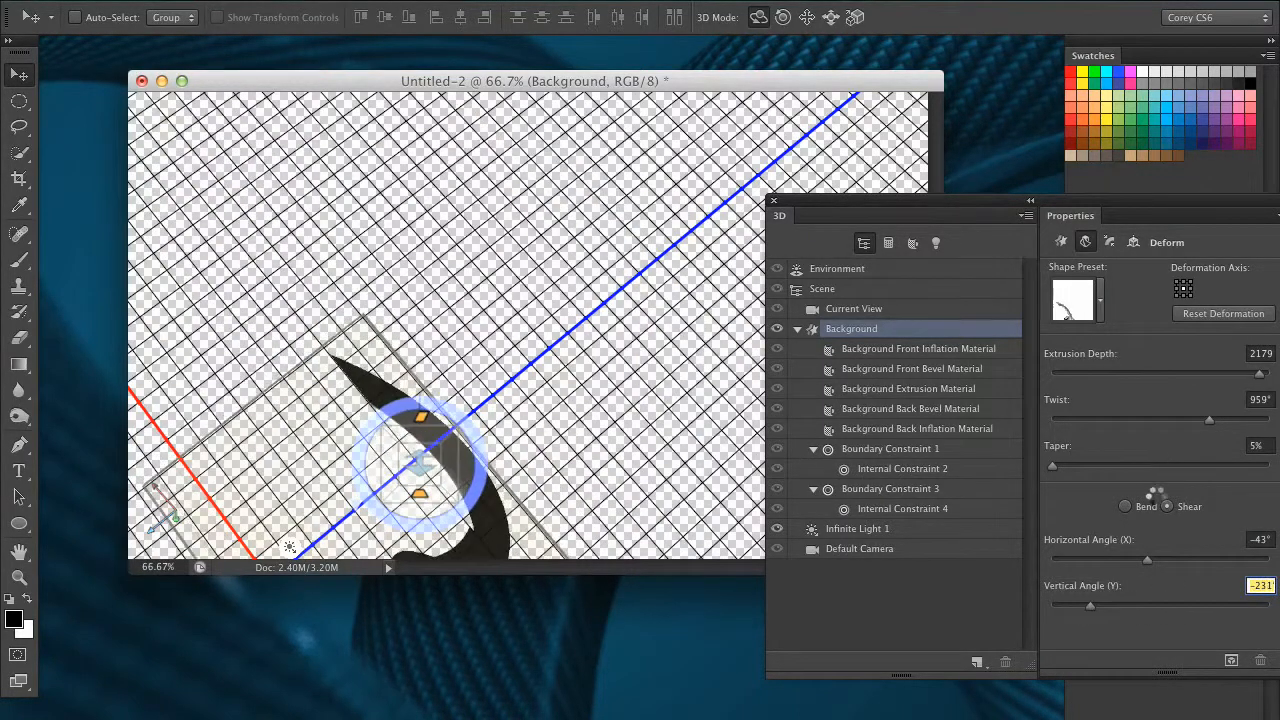
{"action": "left_click", "coordinate": [1126, 502]}
Adjust the mesh's bend and shorten its extrusion depth to 1784 with the on-canvas deform controls.
{"action": "left_click_drag", "start_coordinate": [812, 199], "coordinate": [1030, 252]}
{"action": "left_click", "coordinate": [829, 20]}
{"action": "left_click_drag", "start_coordinate": [880, 363], "coordinate": [726, 254]}
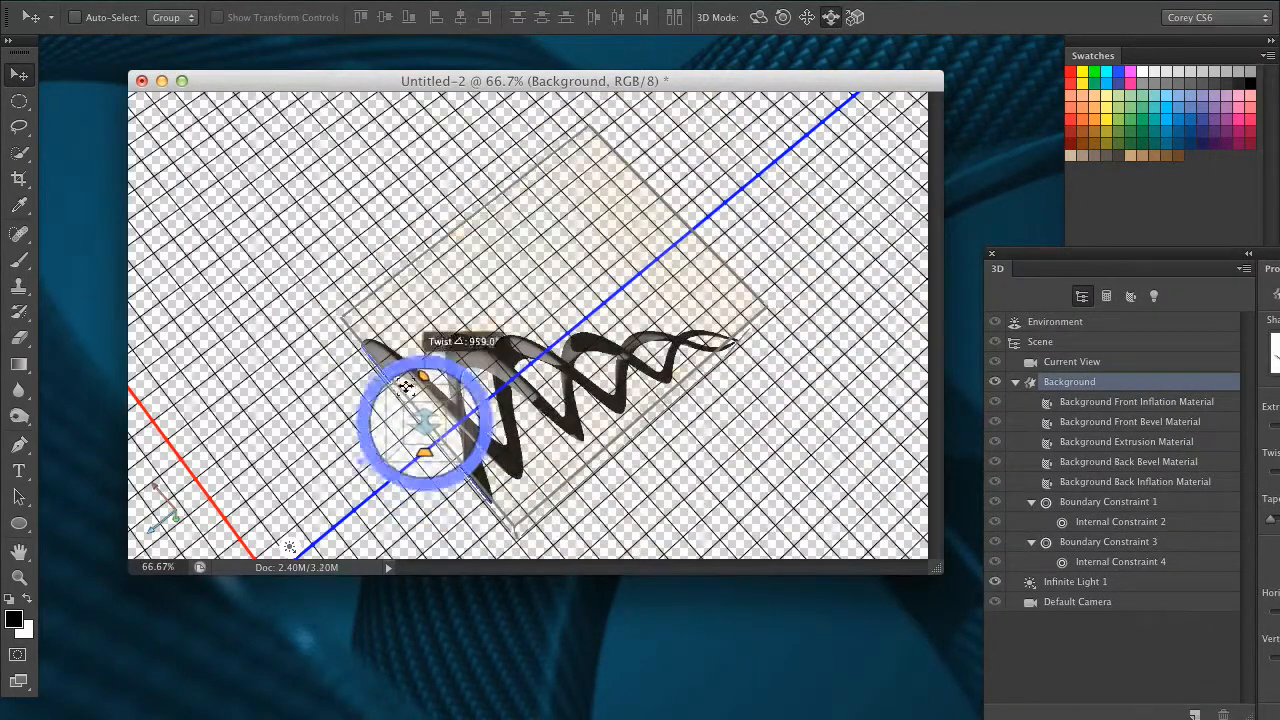
{"action": "left_click_drag", "start_coordinate": [427, 378], "coordinate": [455, 405]}
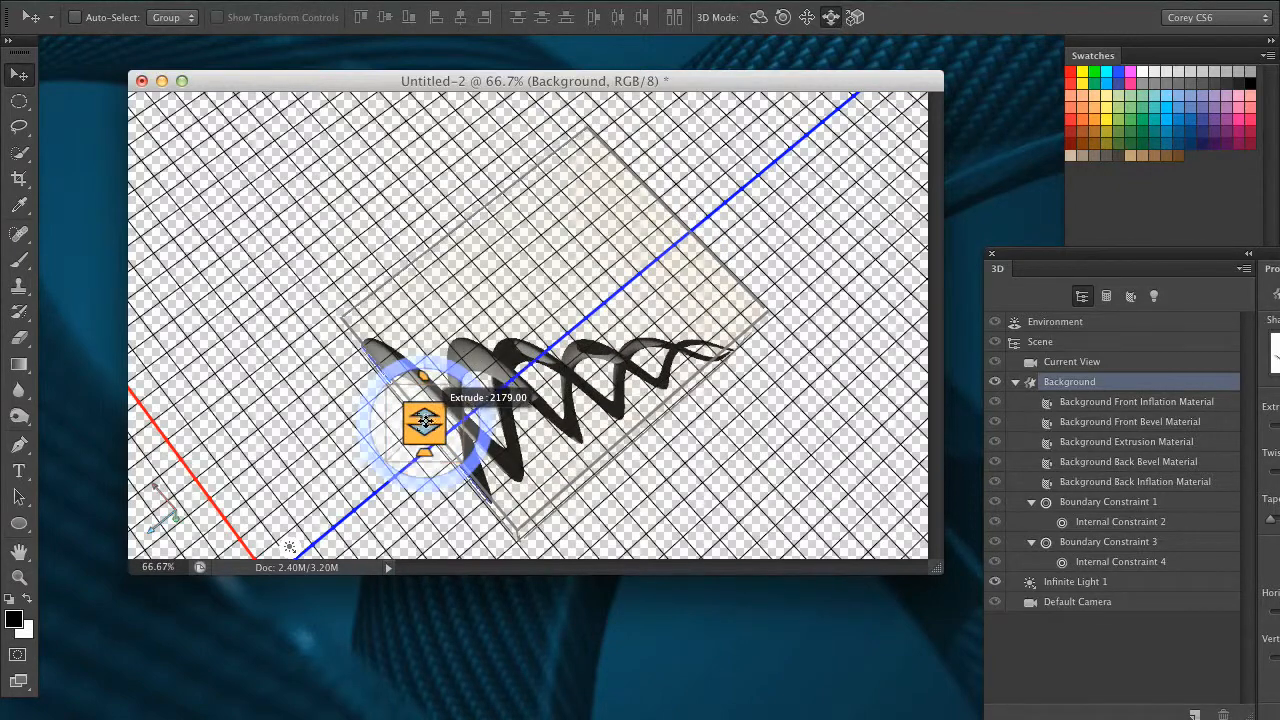
{"action": "left_click_drag", "start_coordinate": [420, 482], "coordinate": [406, 588]}
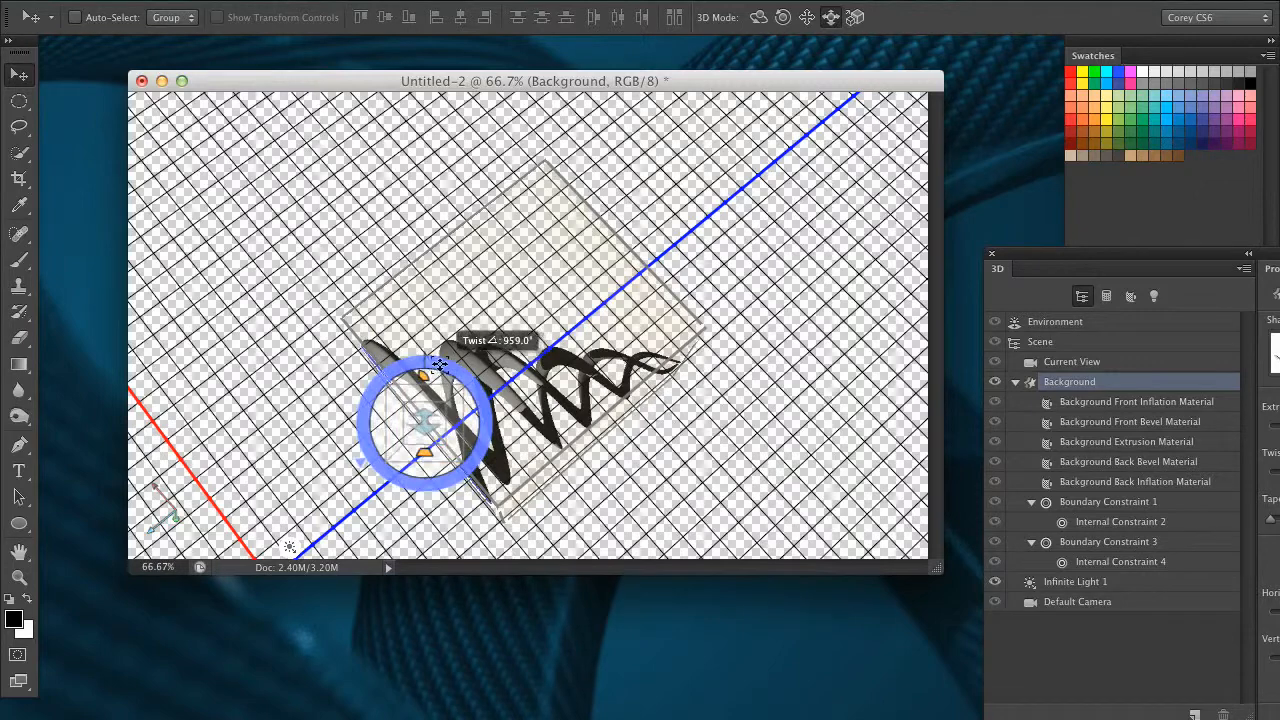
Reshape the mesh on canvas to a twist of -15°, a taper of 96% and bend angles of -81° horizontal and -236° vertical.
{"action": "left_click_drag", "start_coordinate": [378, 474], "coordinate": [439, 469]}
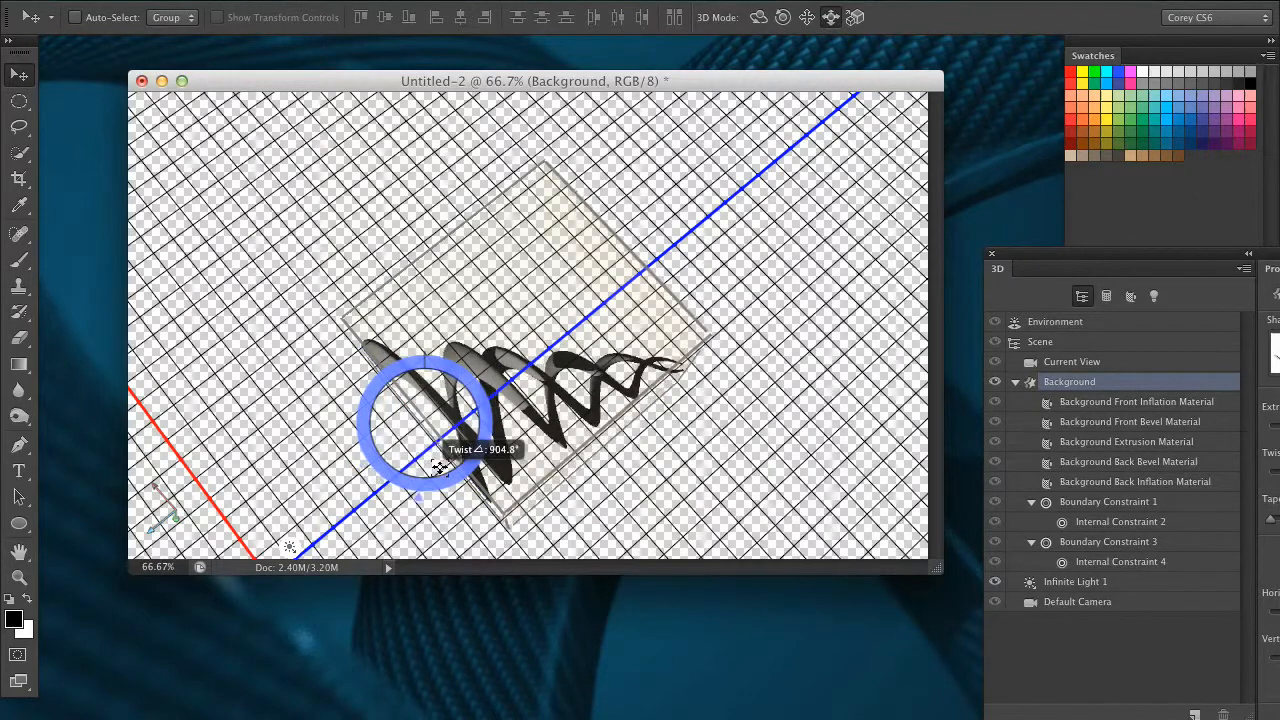
{"action": "left_click_drag", "start_coordinate": [467, 345], "coordinate": [440, 308]}
{"action": "left_click_drag", "start_coordinate": [422, 375], "coordinate": [393, 362]}
{"action": "left_click_drag", "start_coordinate": [1050, 260], "coordinate": [782, 292]}
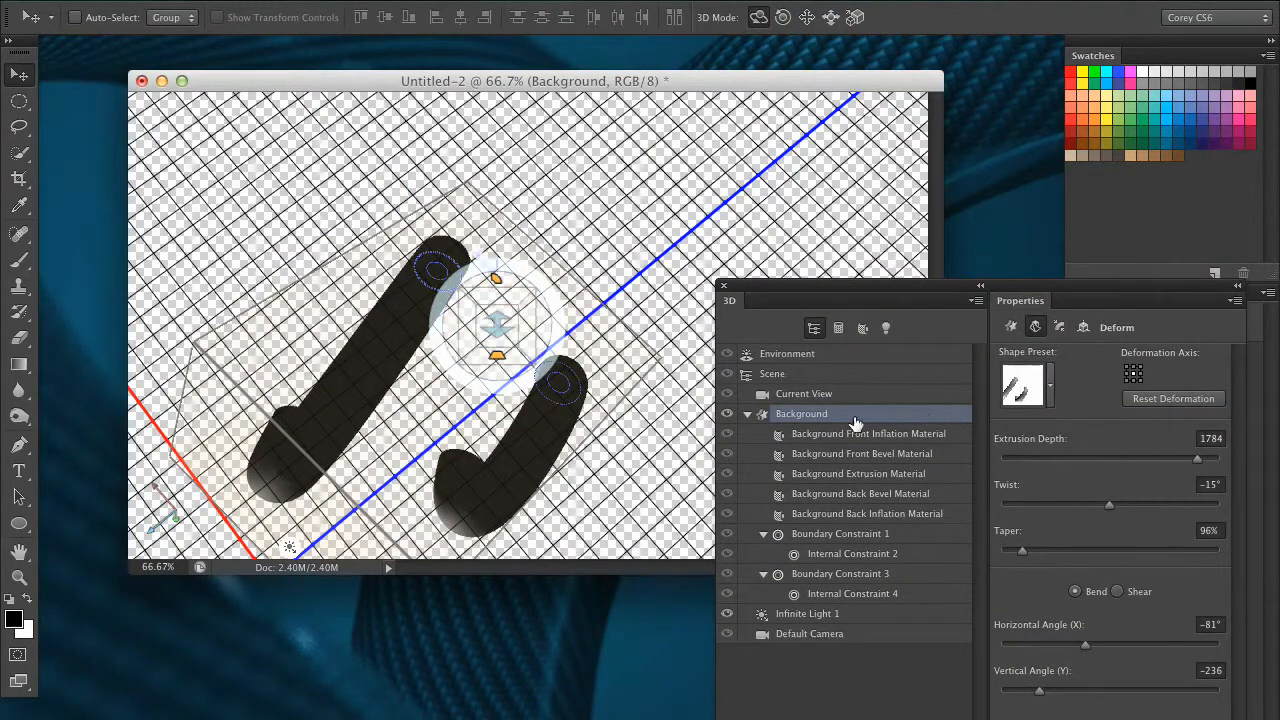
{"action": "left_click_drag", "start_coordinate": [1009, 285], "coordinate": [964, 212]}
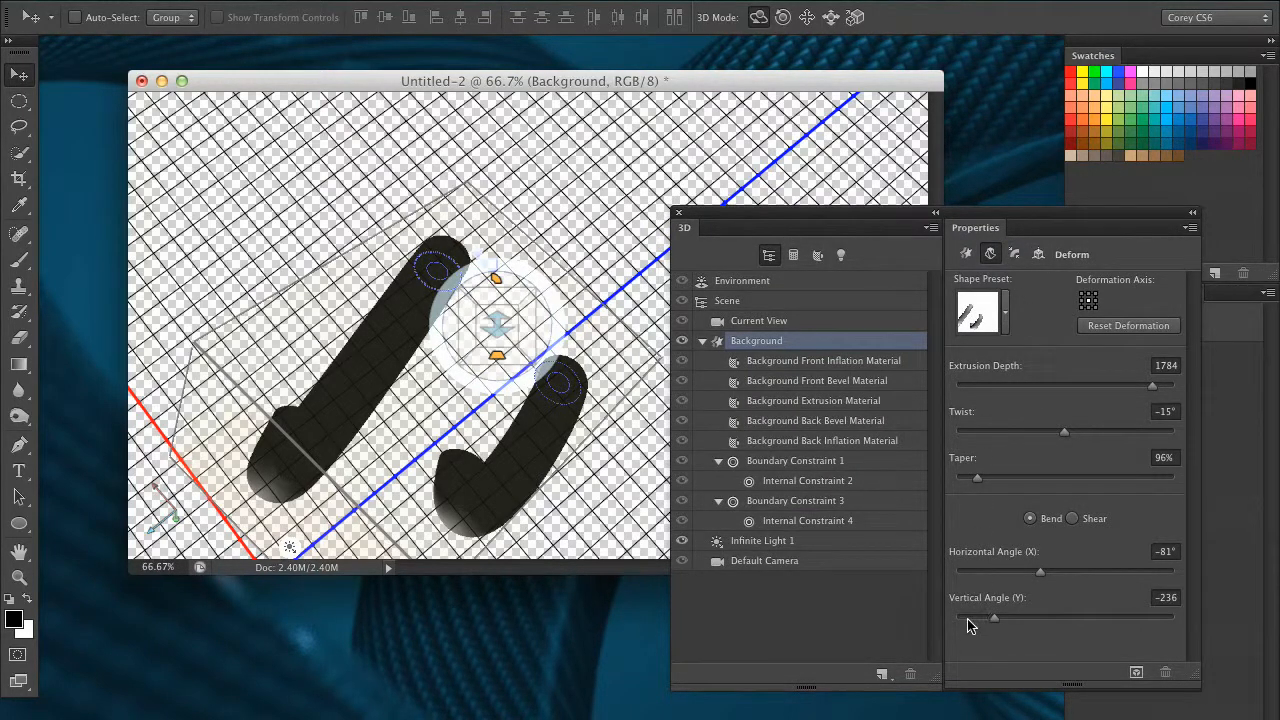
{"action": "left_click_drag", "start_coordinate": [772, 213], "coordinate": [848, 204]}
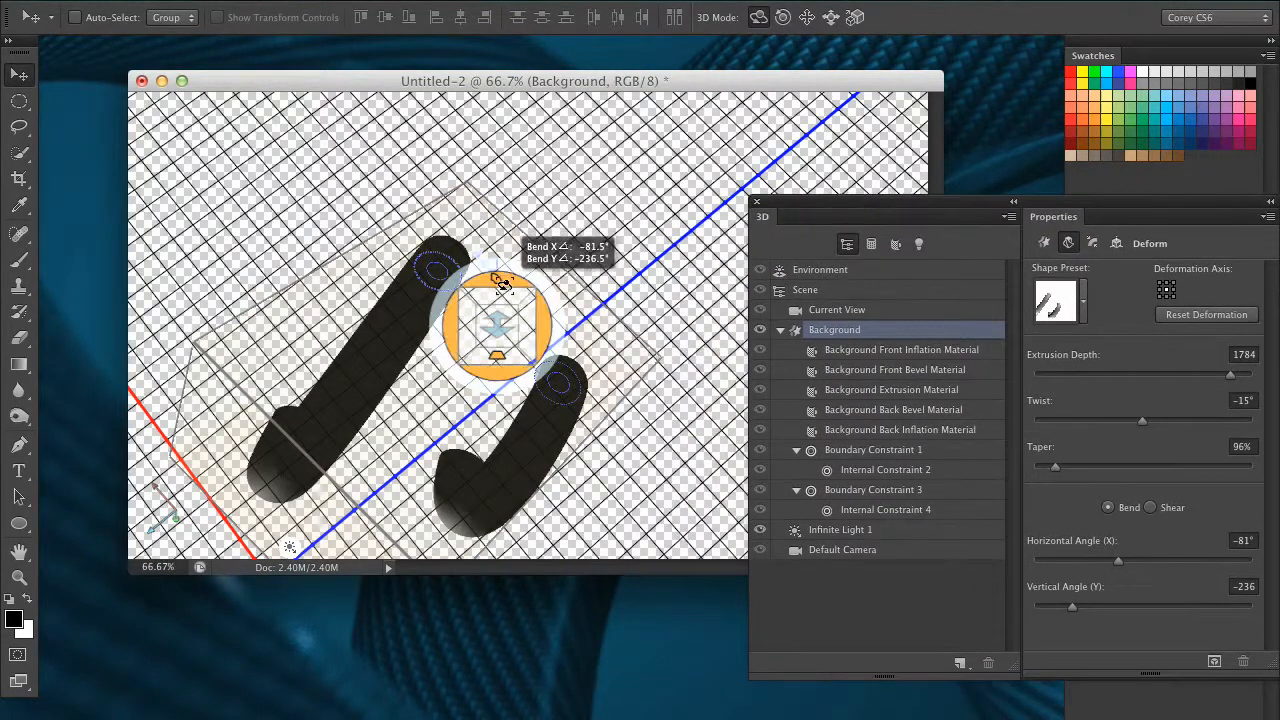
{"action": "mouse_move", "coordinate": [497, 291]}
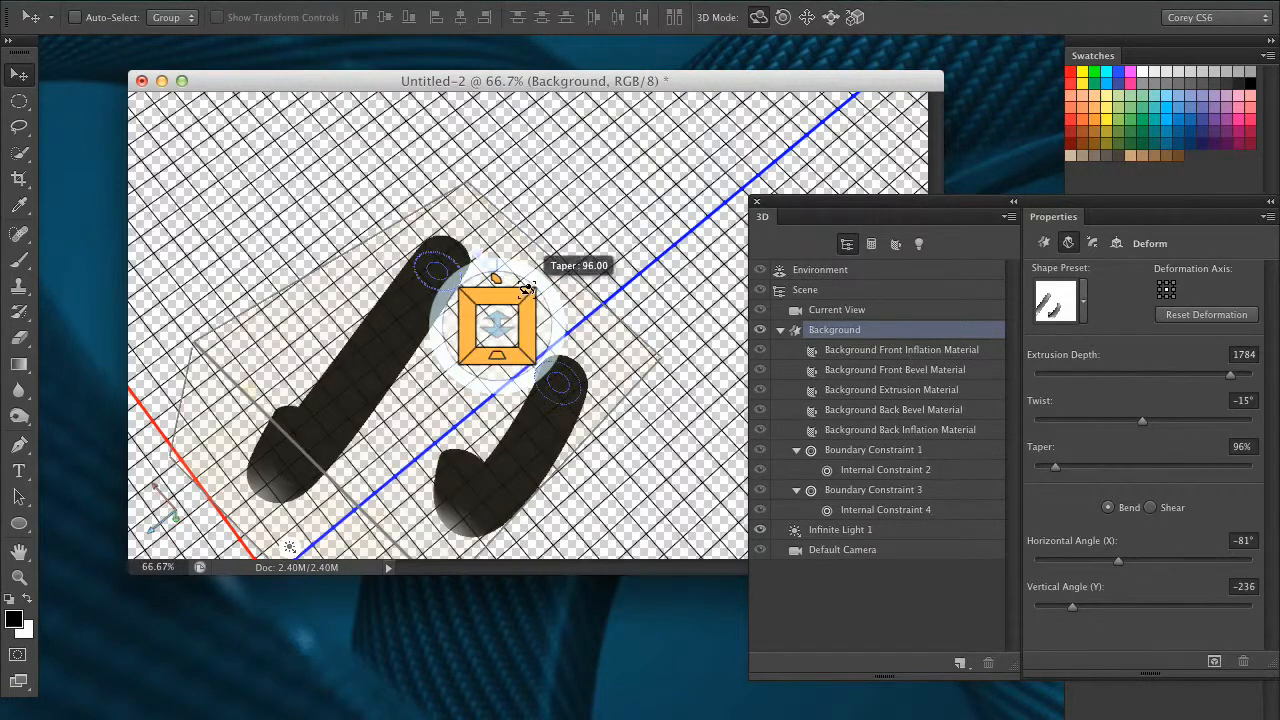
{"action": "left_click_drag", "start_coordinate": [1066, 201], "coordinate": [985, 212]}
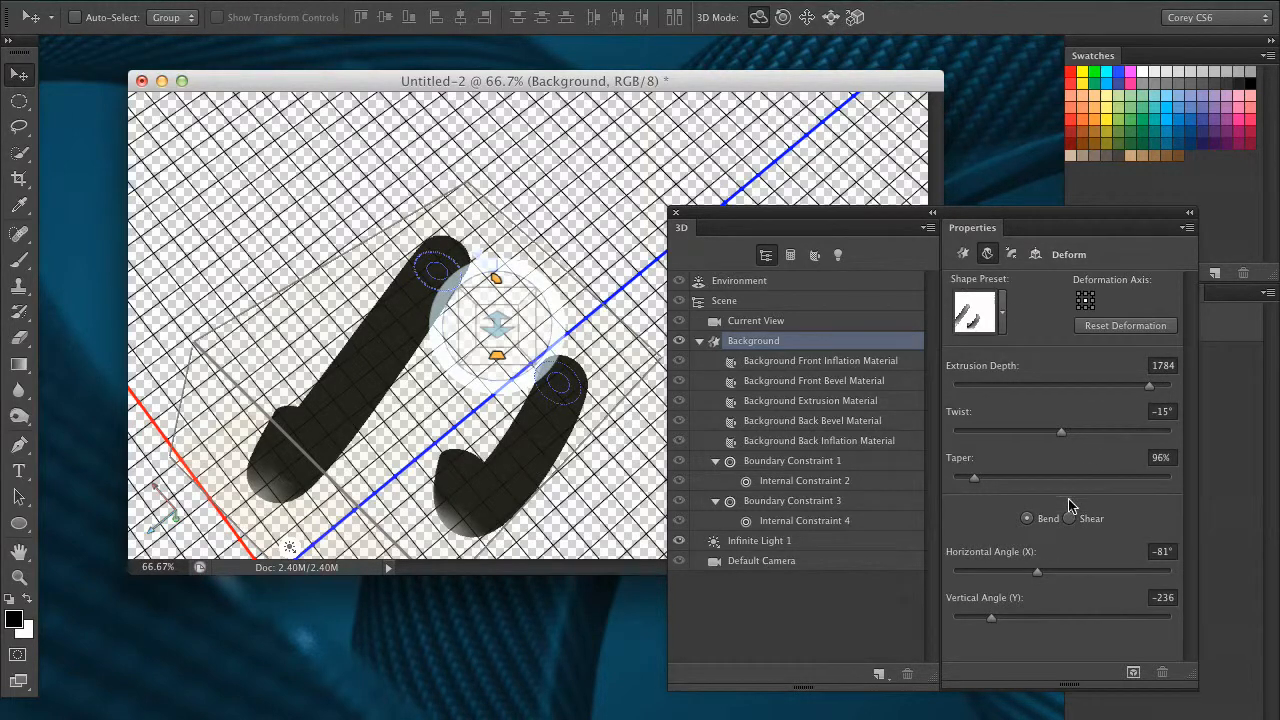
{"action": "left_click_drag", "start_coordinate": [947, 227], "coordinate": [1049, 233]}
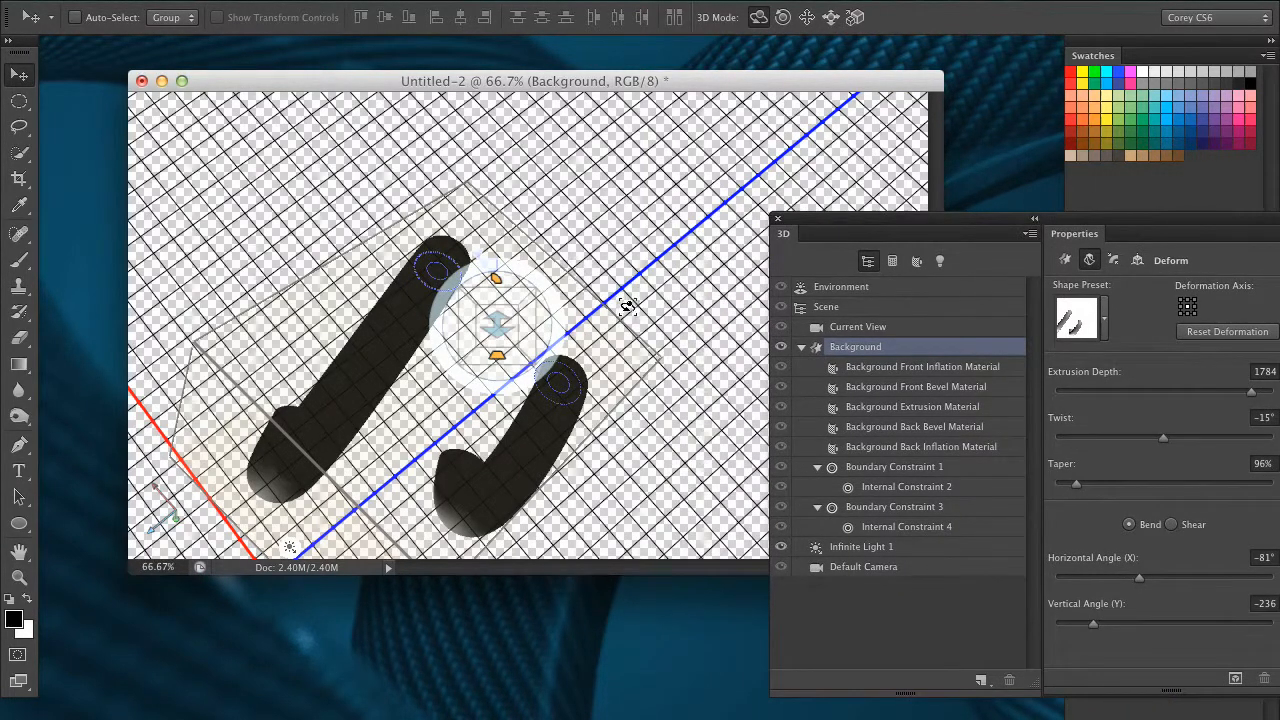
Bend the mesh on canvas to a horizontal angle of 210° and a vertical angle of -224°, and rotate the curved shape.
{"action": "mouse_move", "coordinate": [507, 365]}
{"action": "left_mouse_down"}
{"action": "mouse_move", "coordinate": [600, 305]}
{"action": "mouse_move", "coordinate": [470, 355]}
{"action": "mouse_move", "coordinate": [335, 495]}
{"action": "mouse_move", "coordinate": [452, 465]}
{"action": "mouse_move", "coordinate": [571, 263]}
{"action": "mouse_move", "coordinate": [737, 171]}
{"action": "mouse_move", "coordinate": [870, 165]}
{"action": "left_mouse_up"}
{"action": "left_click_drag", "start_coordinate": [1047, 232], "coordinate": [1027, 298]}
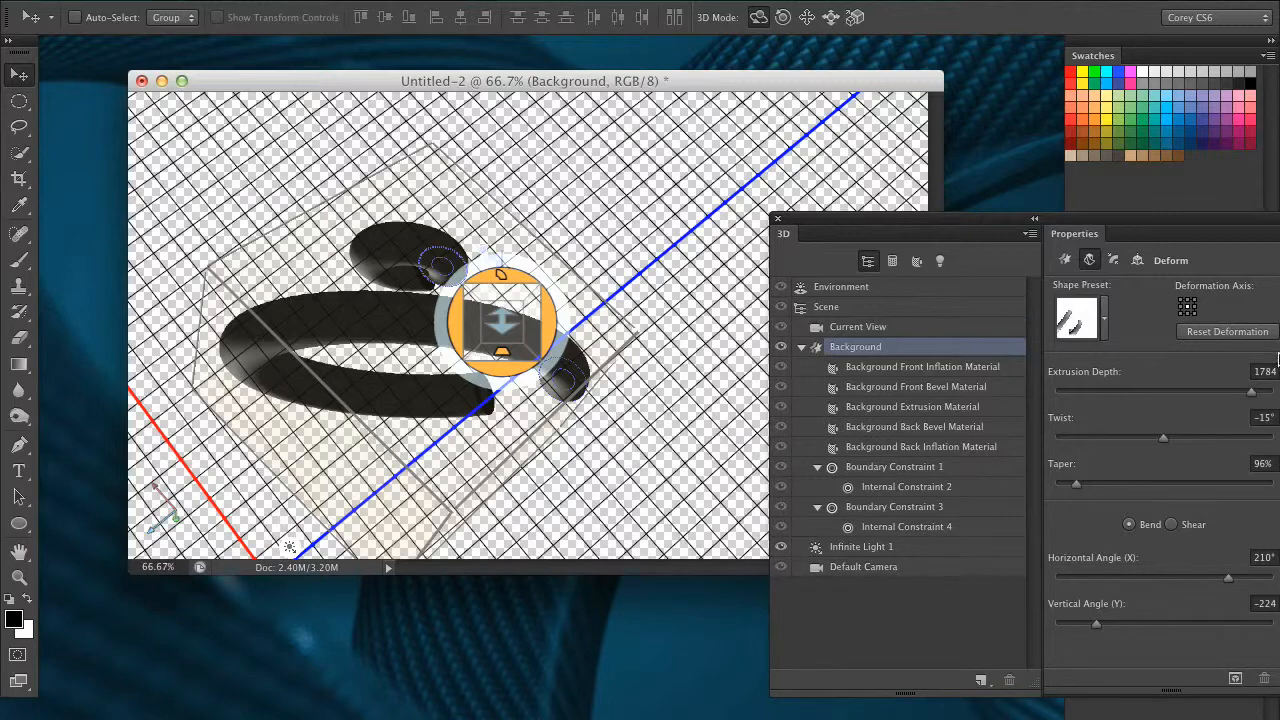
{"action": "left_click_drag", "start_coordinate": [806, 222], "coordinate": [892, 240]}
{"action": "left_click_drag", "start_coordinate": [625, 443], "coordinate": [838, 188]}
Display the Background mesh's general Mesh properties.
{"action": "left_click_drag", "start_coordinate": [948, 237], "coordinate": [842, 238]}
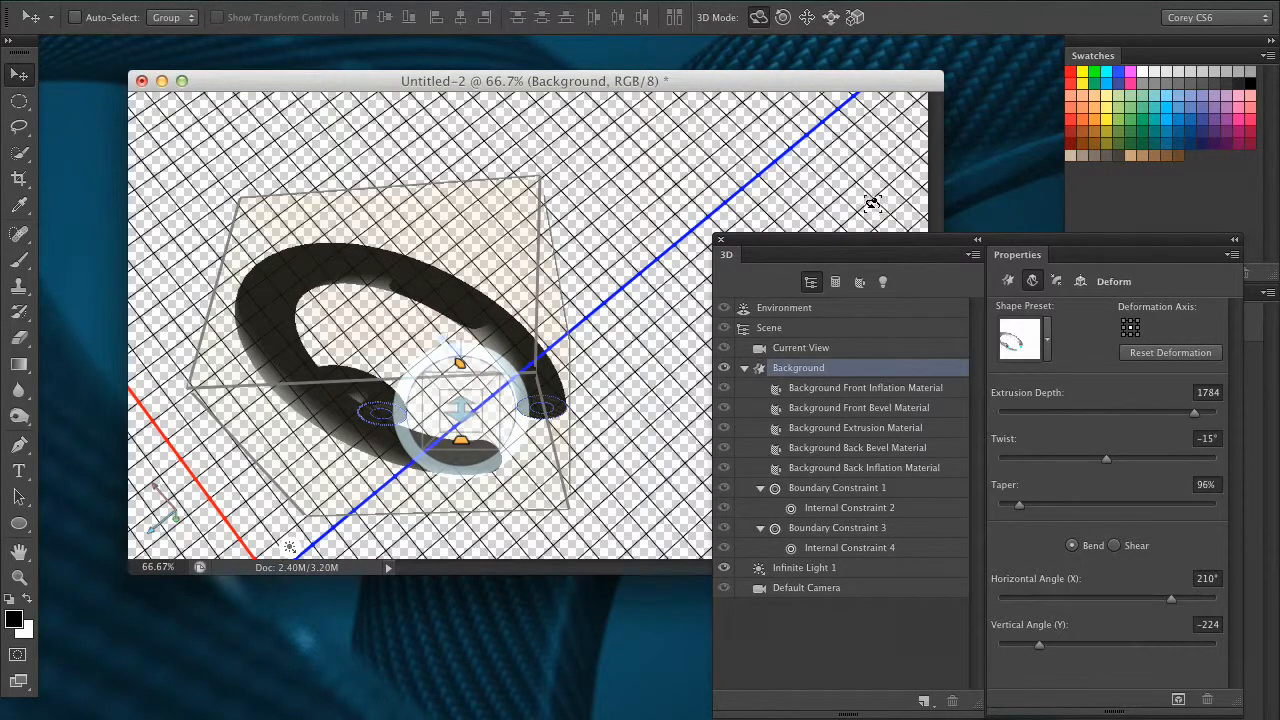
{"action": "left_click_drag", "start_coordinate": [824, 242], "coordinate": [728, 216]}
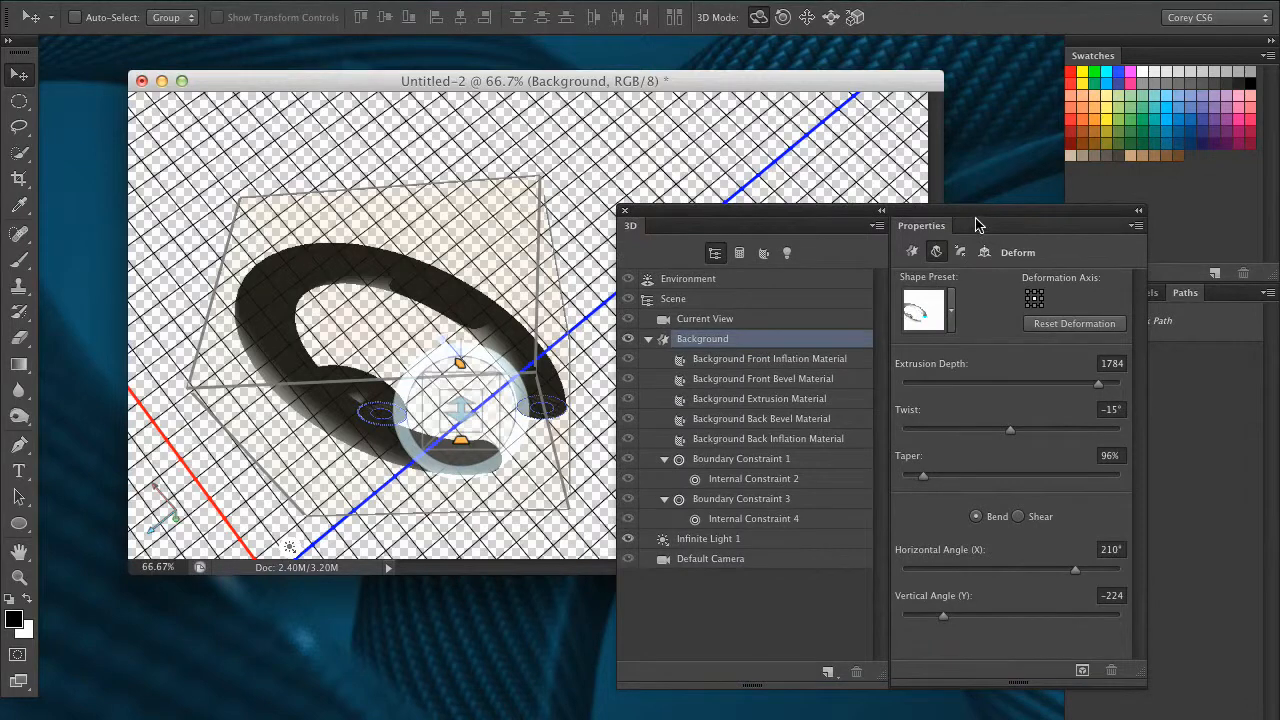
{"action": "left_click", "coordinate": [911, 252]}
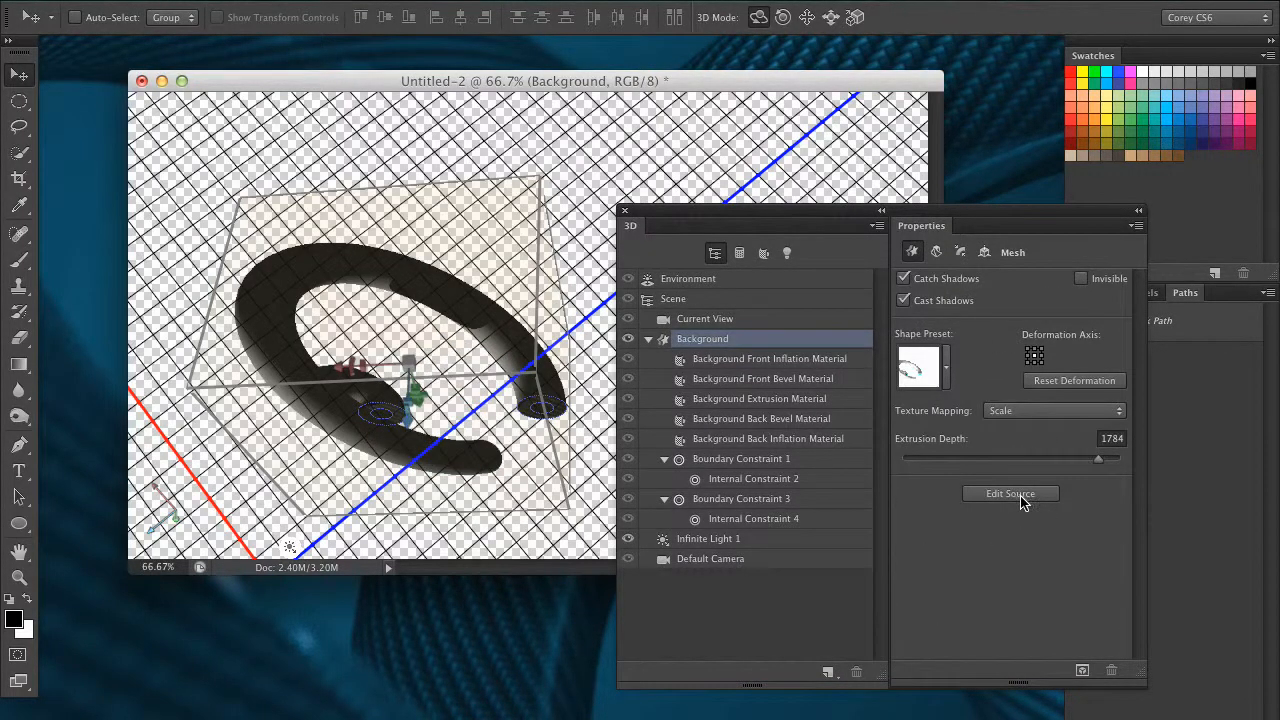